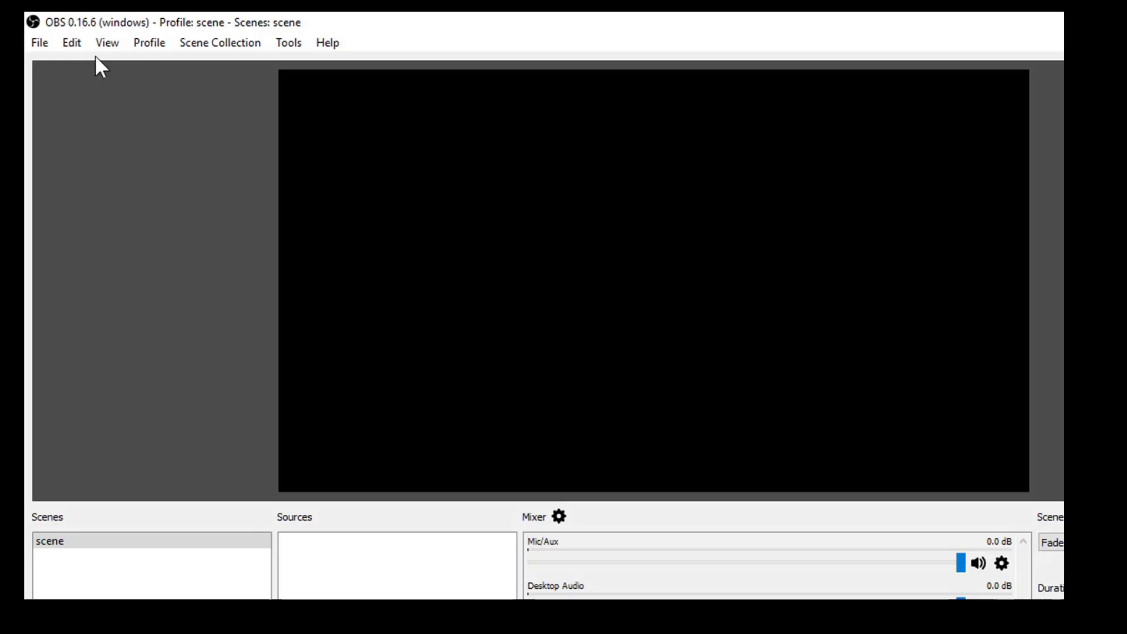
Create a new profile named 'Games'.
left_click(160, 49)
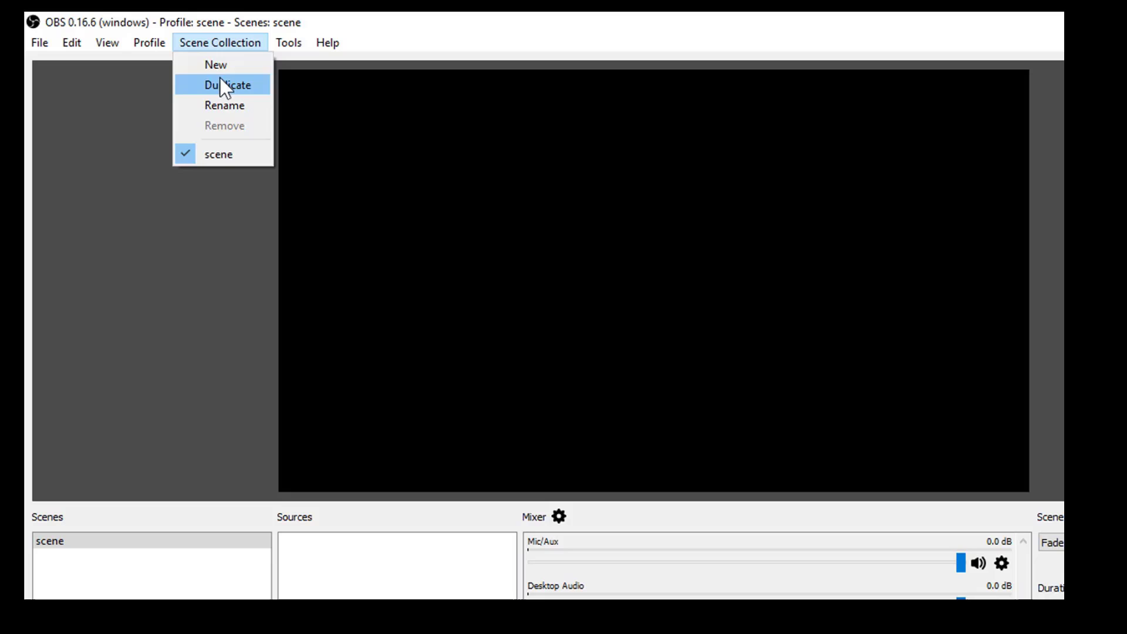
mouse_move(145, 47)
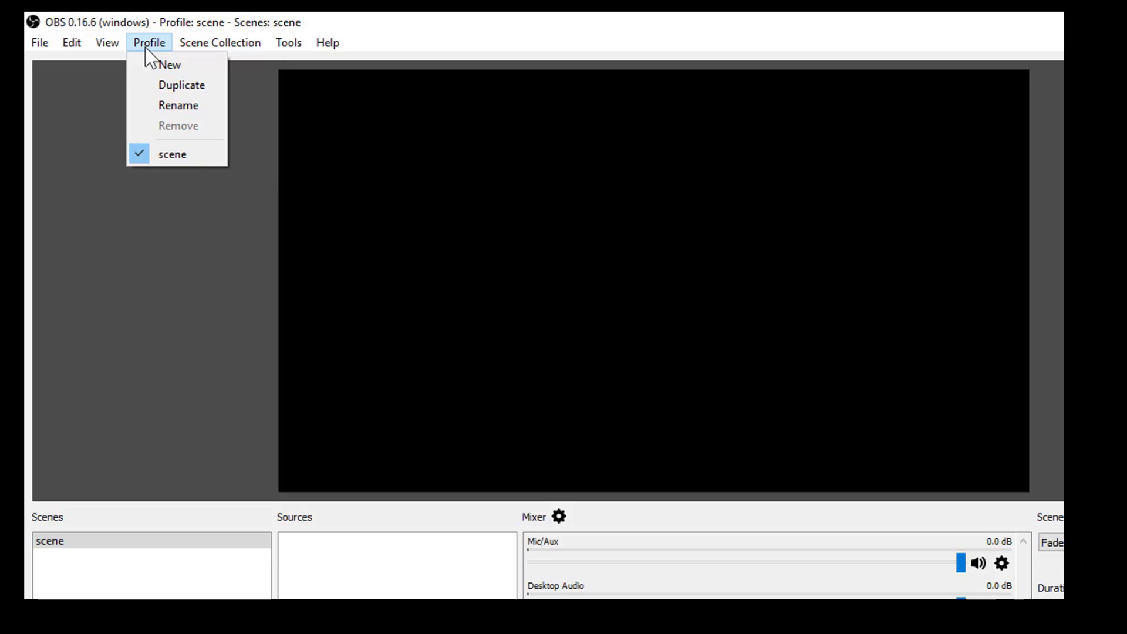
left_click(152, 62)
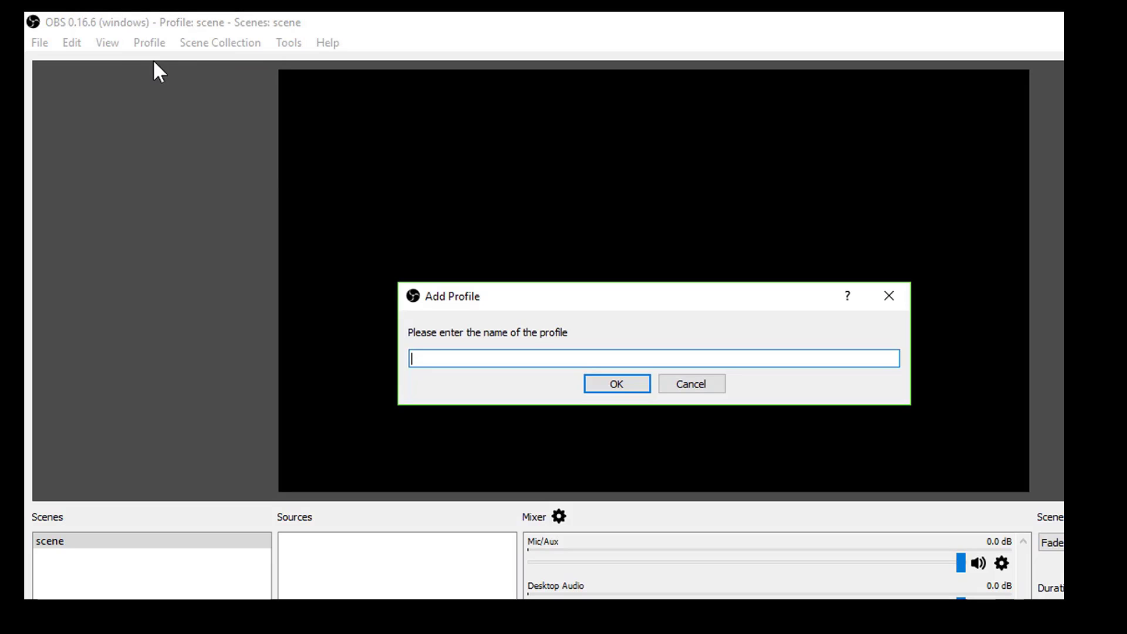
type("Games")
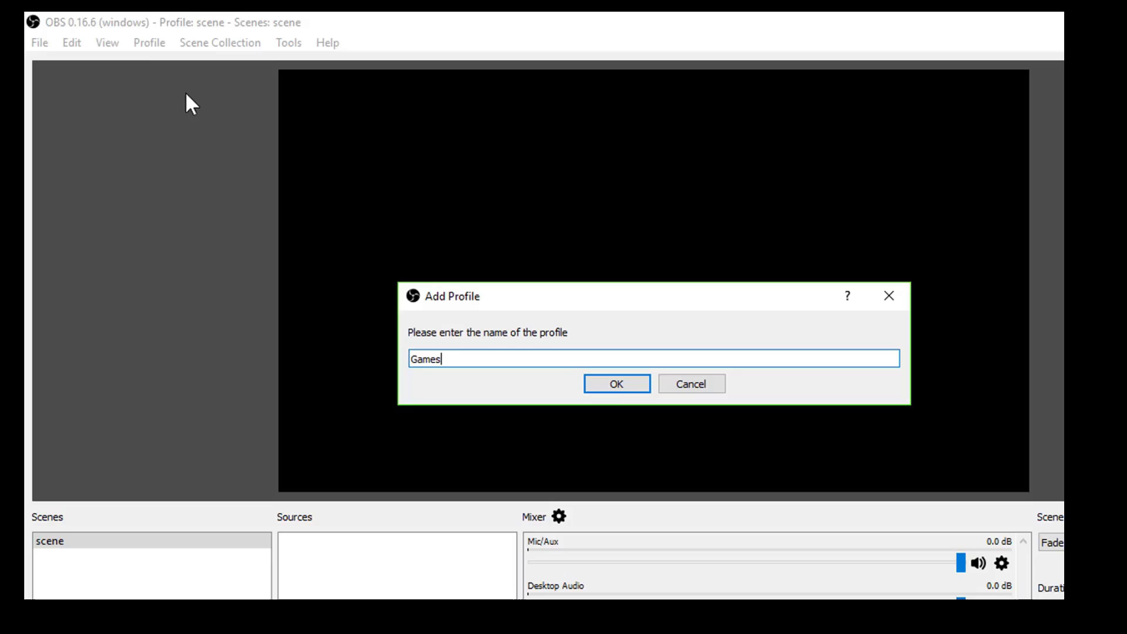
left_click(593, 385)
Create a new scene collection named 'All Games'.
left_click(231, 50)
left_click(235, 66)
type("Games")
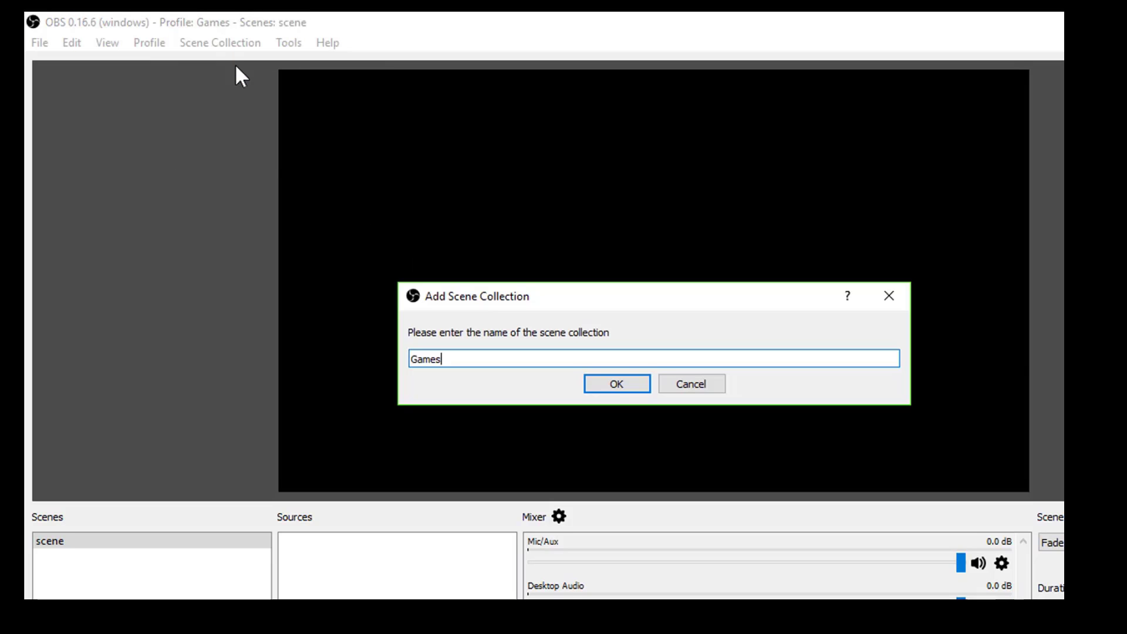
key("Home")
type("A")
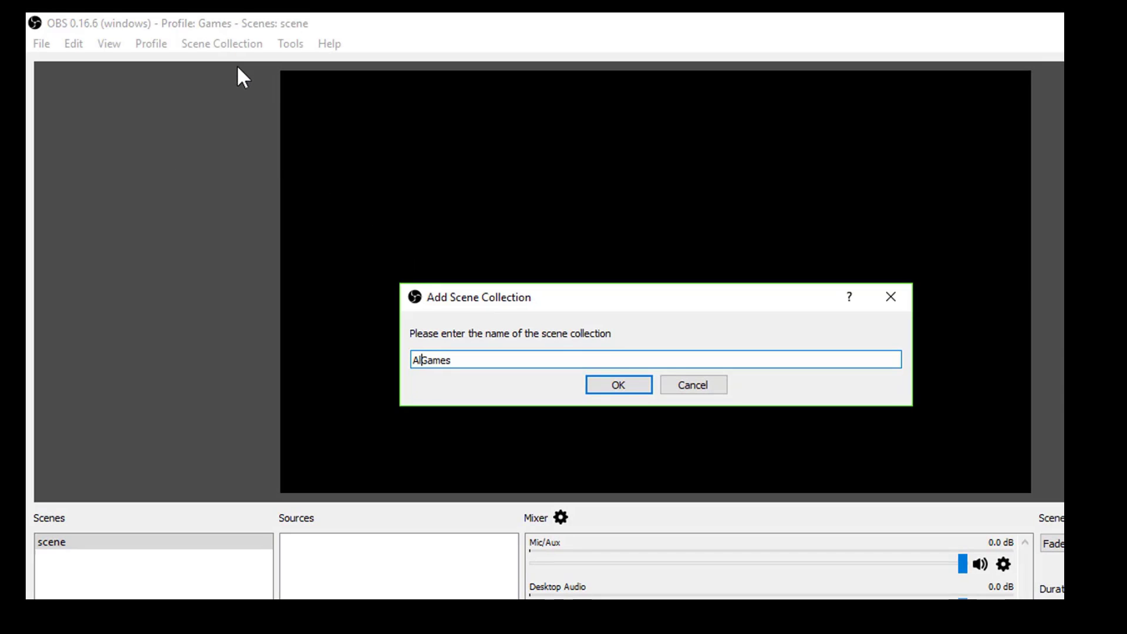
type("ll")
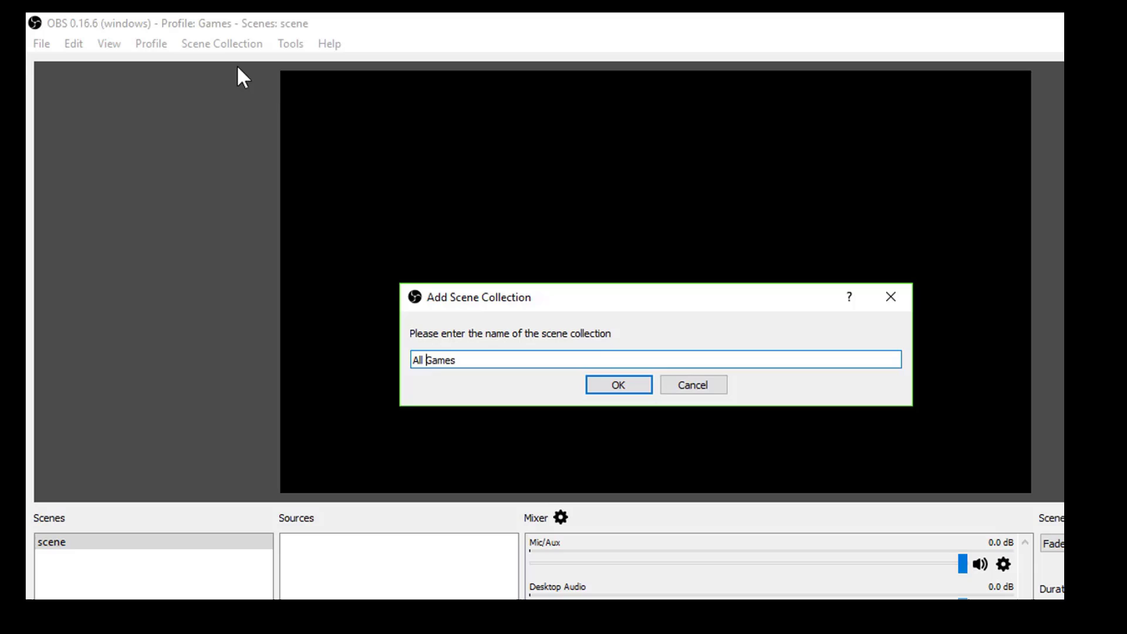
left_click(618, 385)
Create another profile named 'Product Name'.
left_click(151, 43)
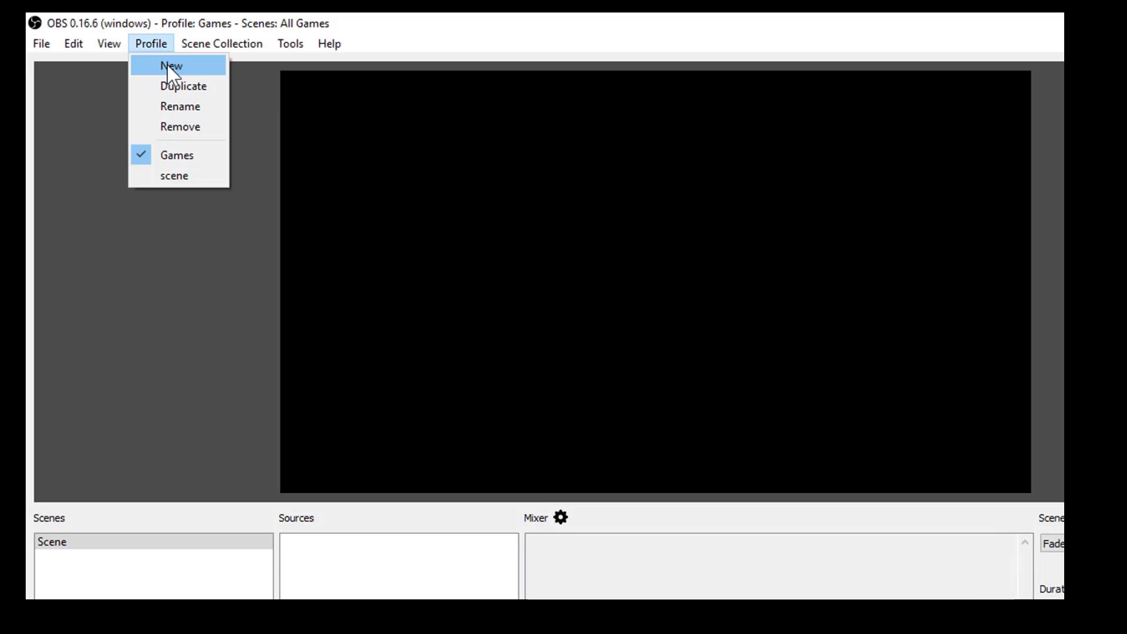
left_click(168, 65)
type("Product Name")
key("shift+Left")
key("shift+Left")
key("shift+Left")
key("shift+Left")
key("shift+Left")
key("shift+Left")
key("shift+Left")
key("shift+Left")
key("shift+Left")
key("shift+Left")
key("shift+Left")
key("shift+Left")
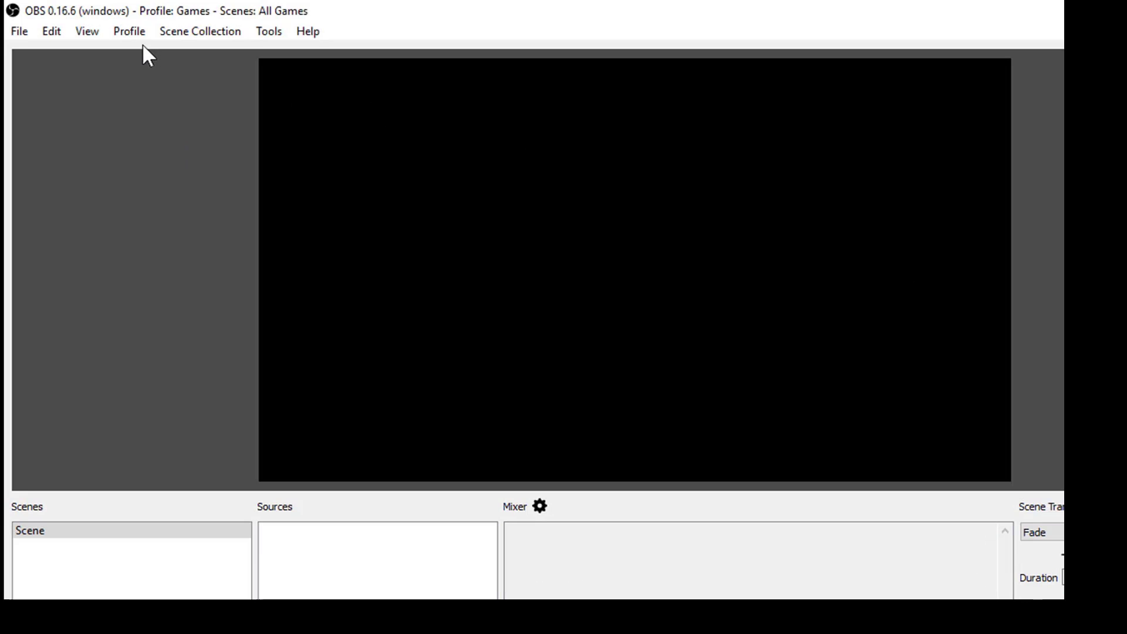
Create a scene collection named 'New product launch live'.
left_click(200, 31)
left_click(227, 52)
type("New product launch lilve")
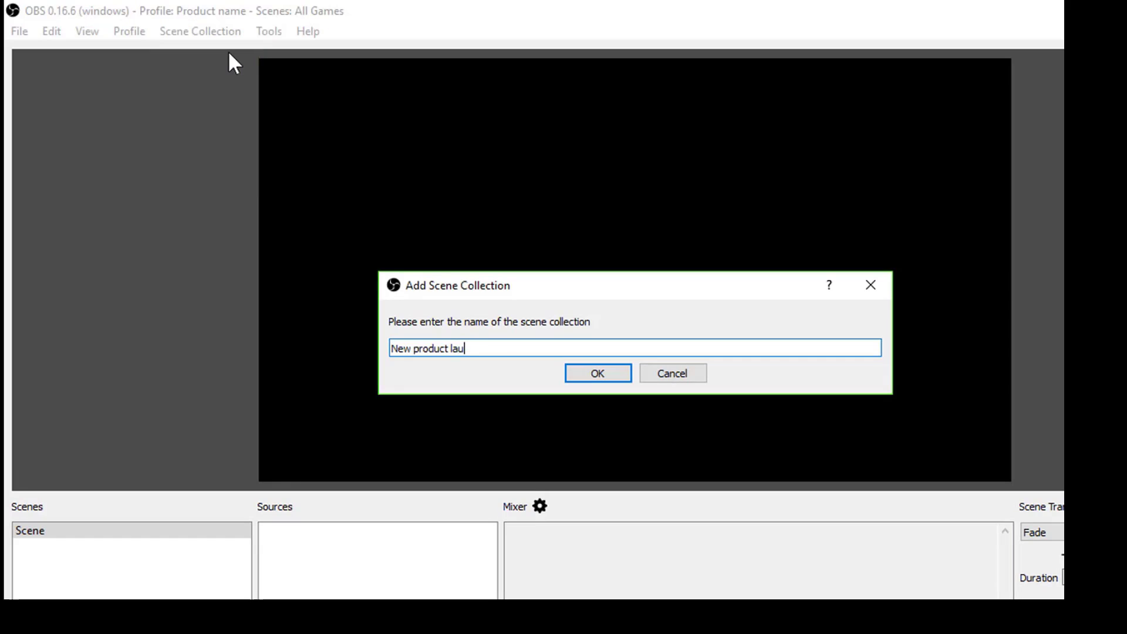
key("BackSpace")
key("BackSpace")
key("BackSpace")
type("ve")
left_click(603, 375)
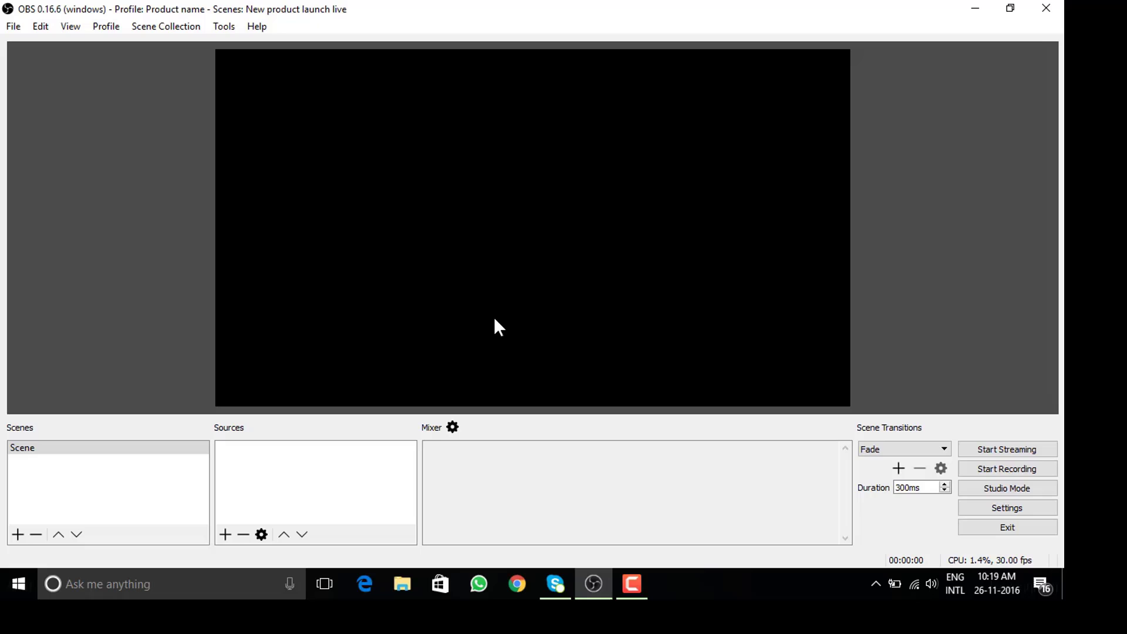
Switch the active profile back to 'Games'.
left_click(105, 27)
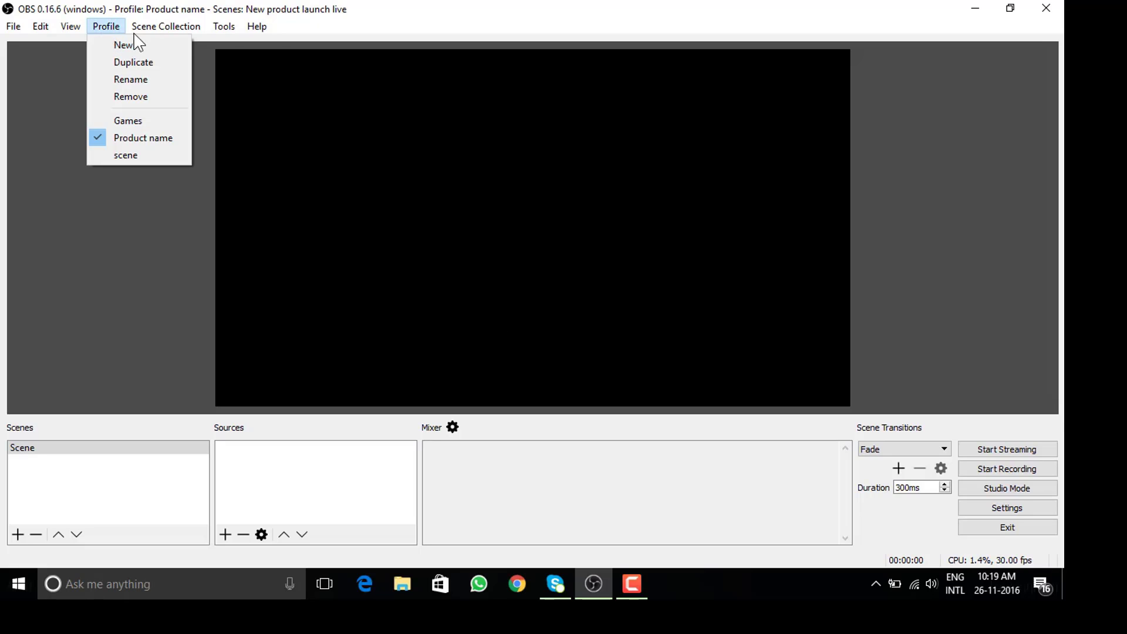
left_click(147, 27)
mouse_move(121, 27)
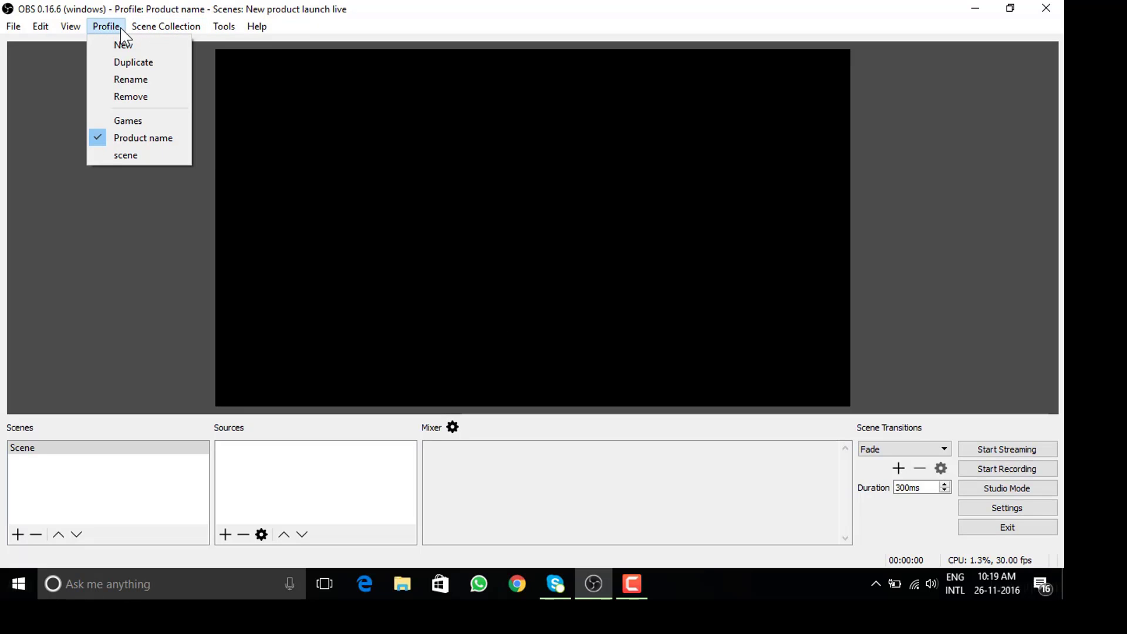
left_click(141, 120)
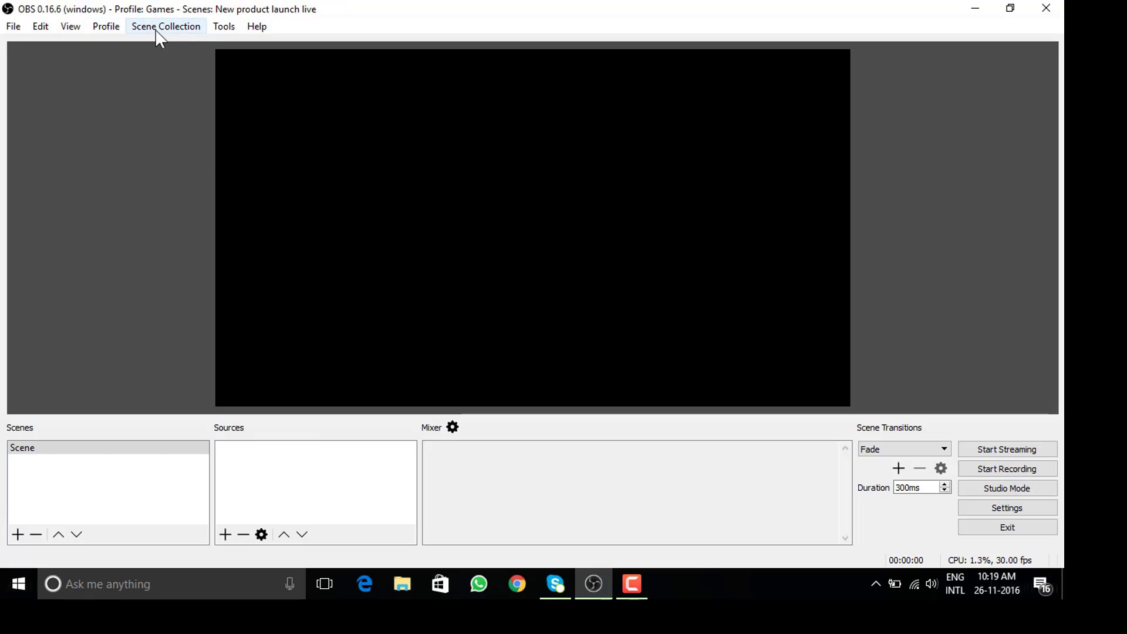
Switch to the All Games collection and rename its default scene to 'Burnout'.
left_click(156, 27)
left_click(179, 118)
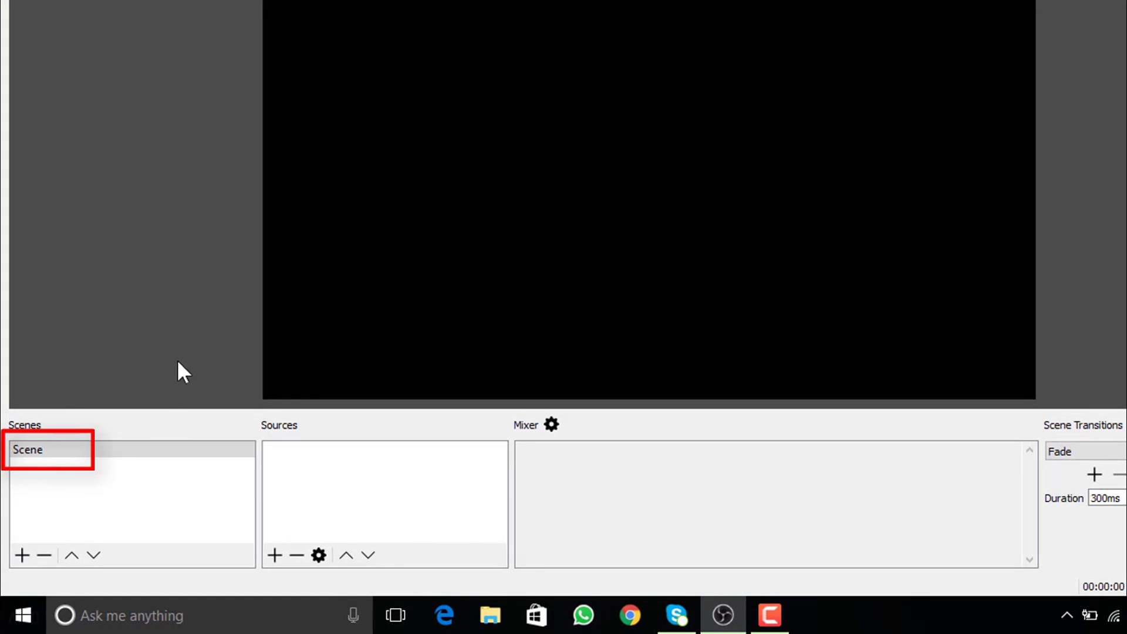
right_click(160, 448)
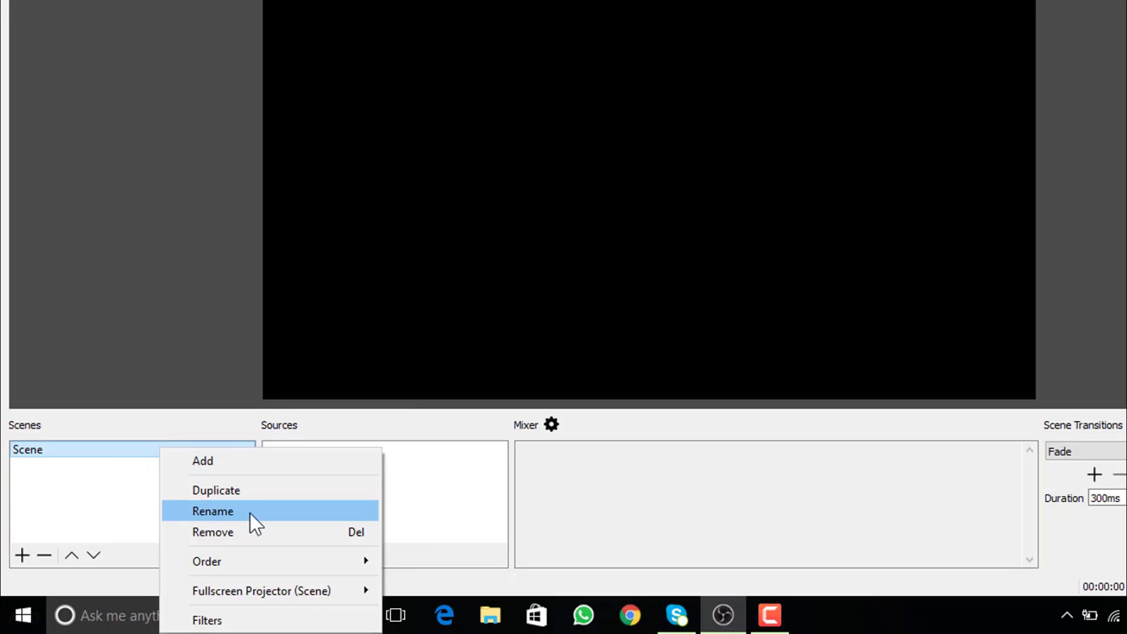
left_click(292, 517)
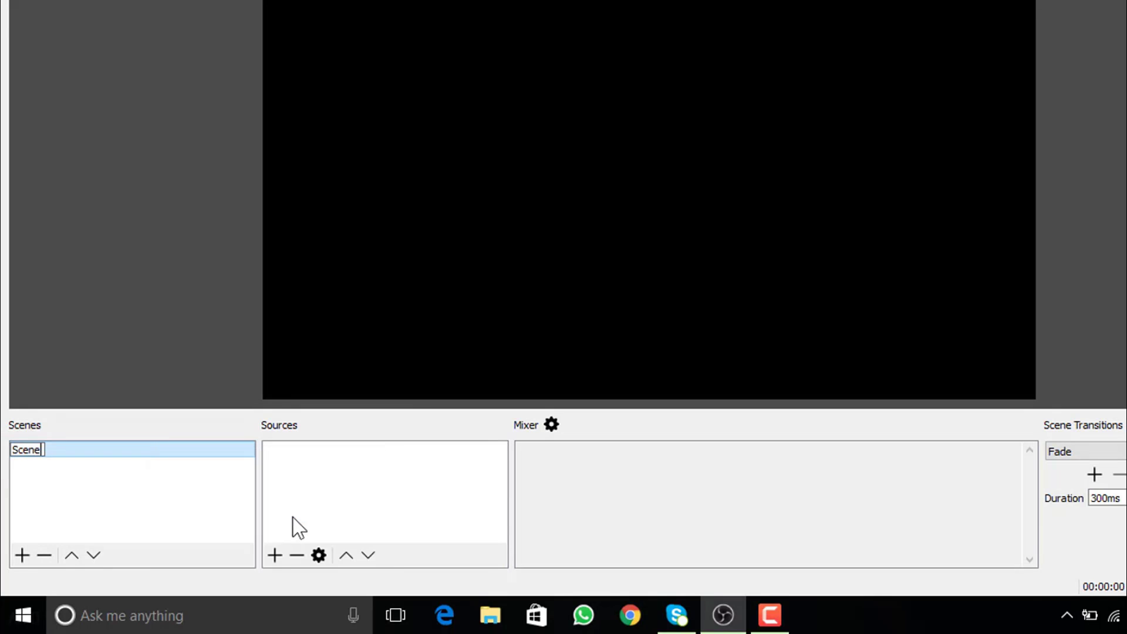
type("Burnout")
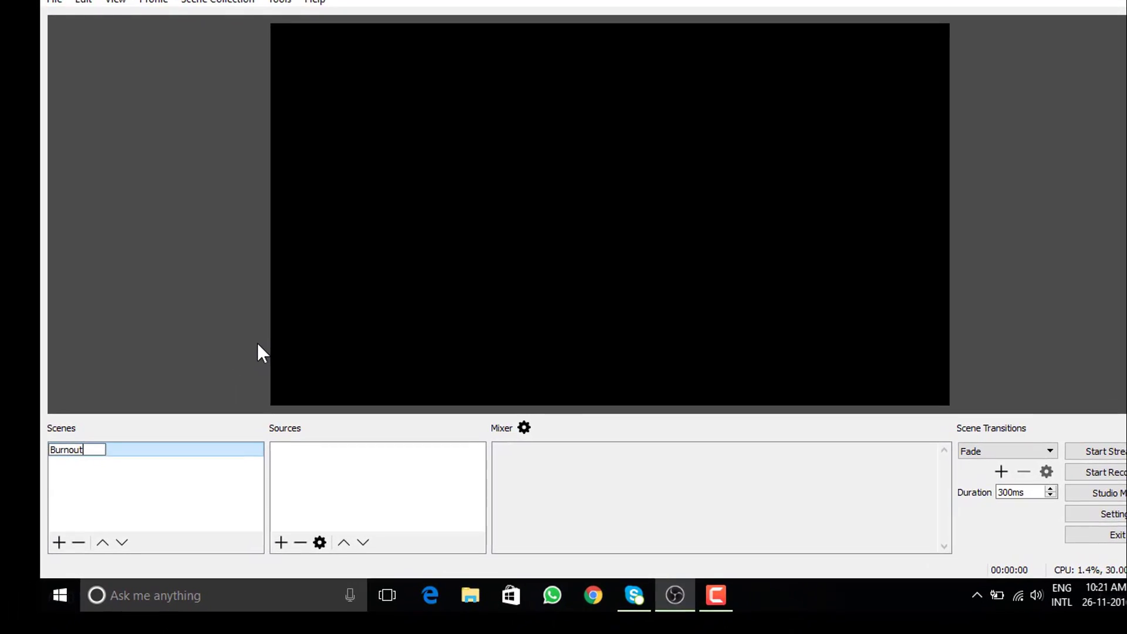
key("Return")
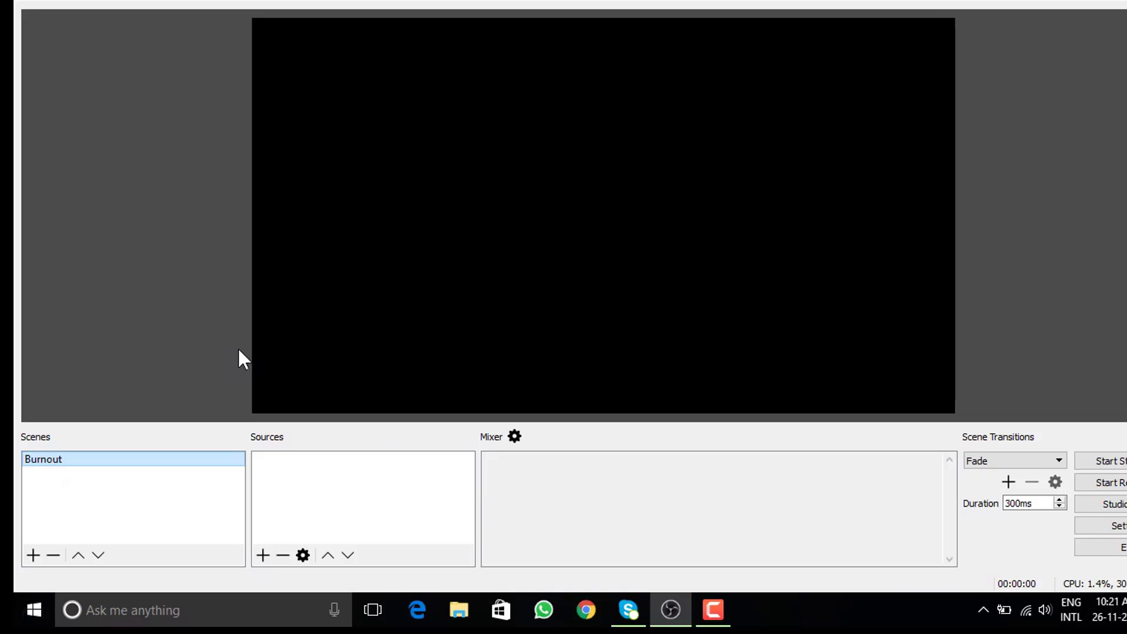
Add two new scenes named 'Tekken' and 'Fear2'.
right_click(192, 470)
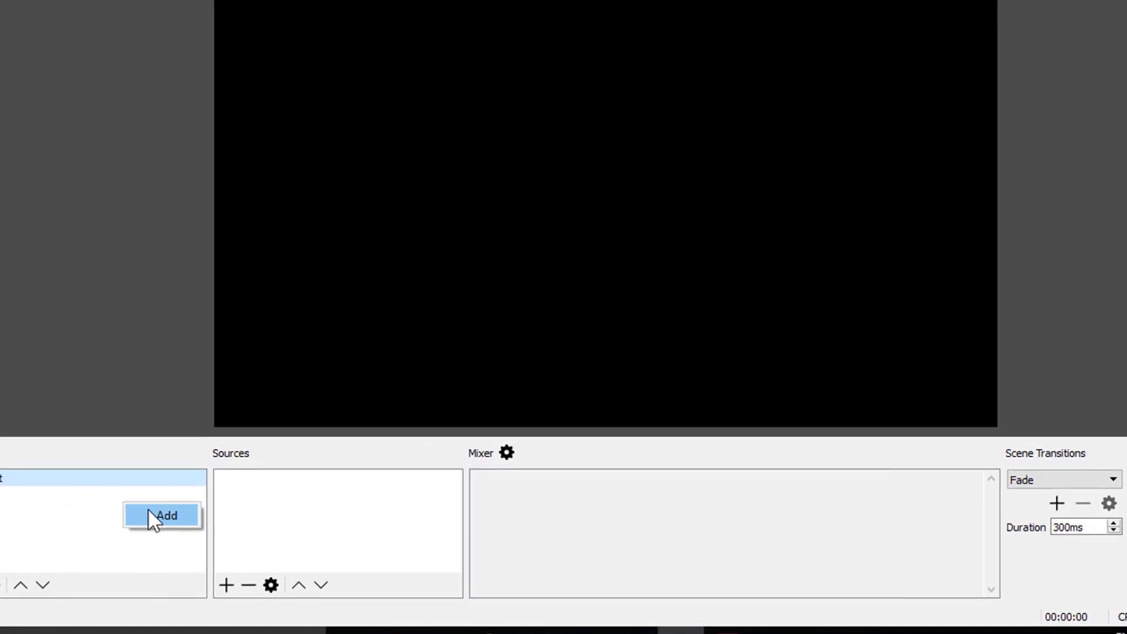
left_click(154, 515)
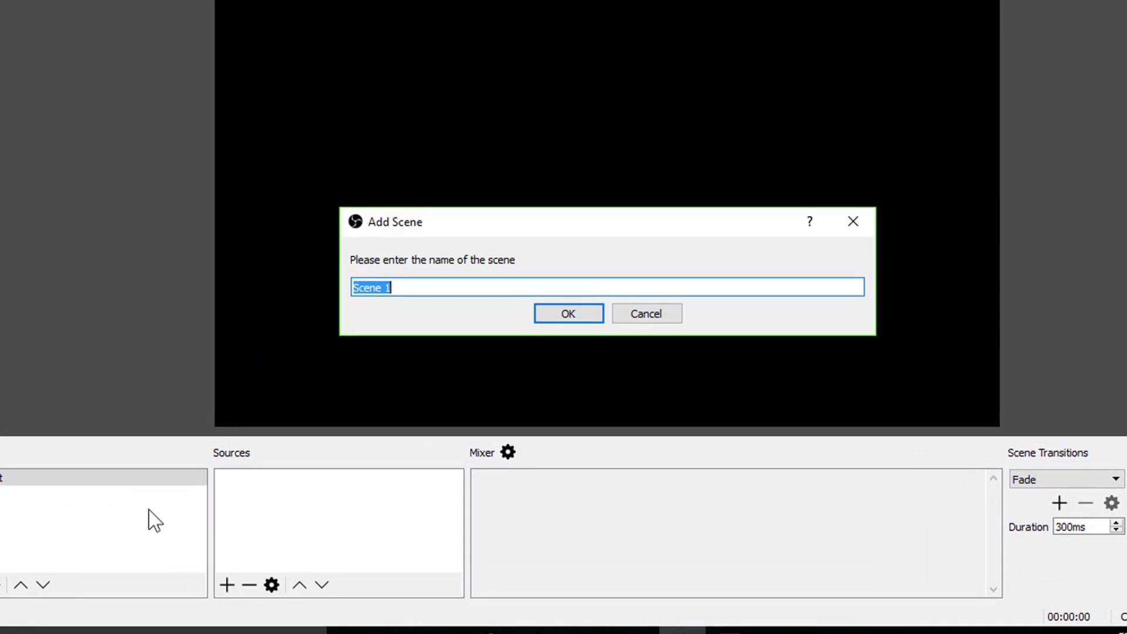
type("Tekken")
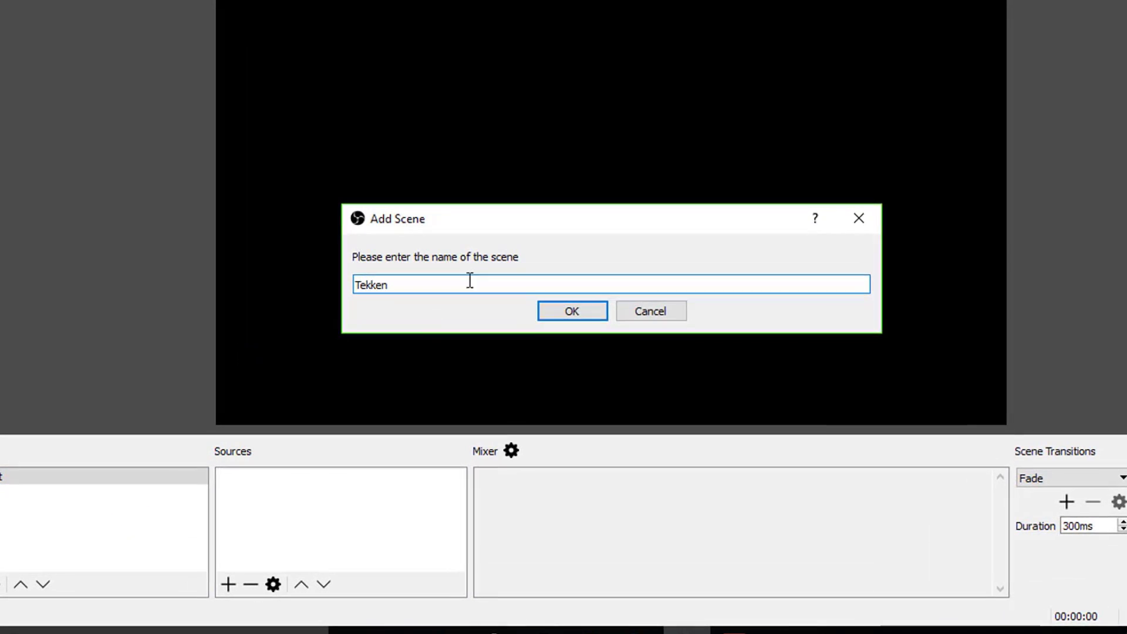
left_click(574, 316)
right_click(126, 541)
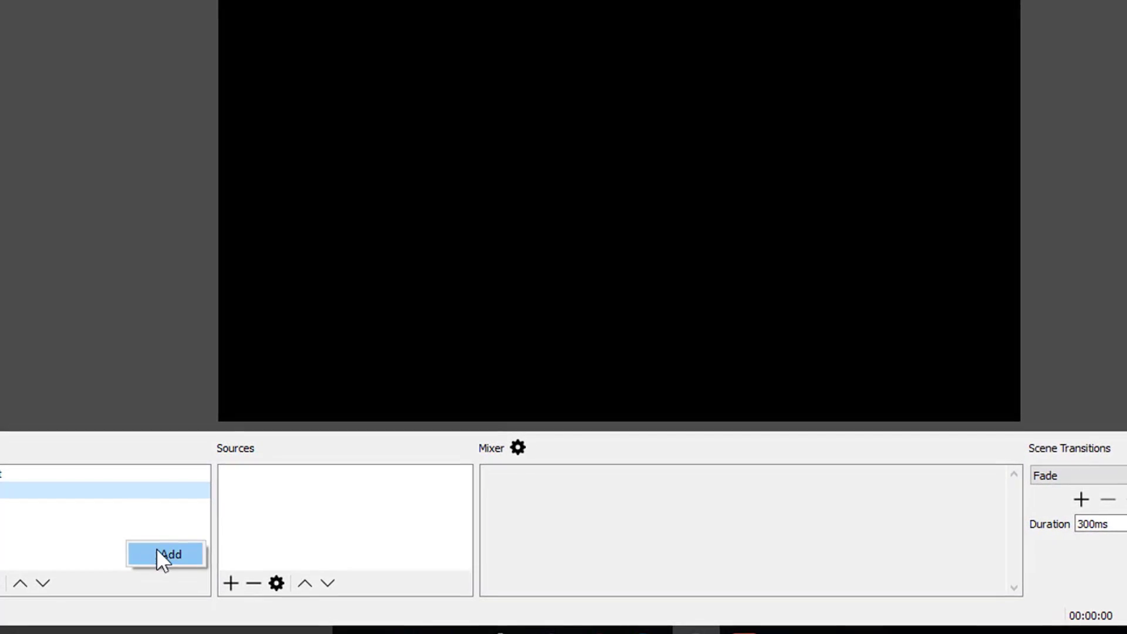
left_click(161, 556)
type("Fea")
type("t")
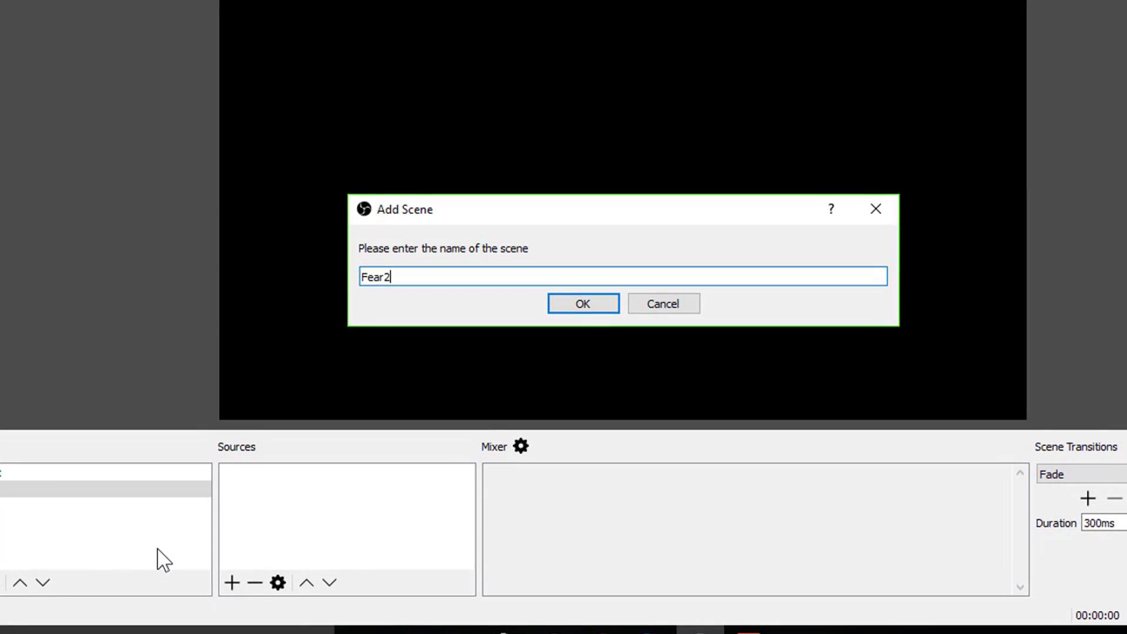
key("Return")
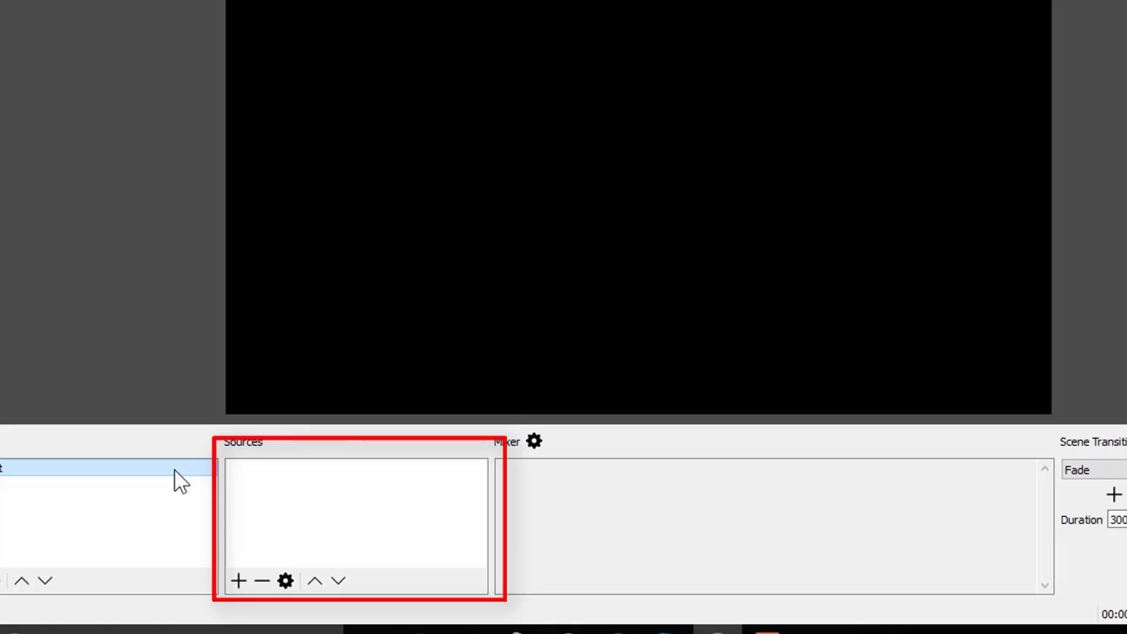
Add a Game Capture source named 'Burnout pradise' to the Burnout scene.
left_click(239, 580)
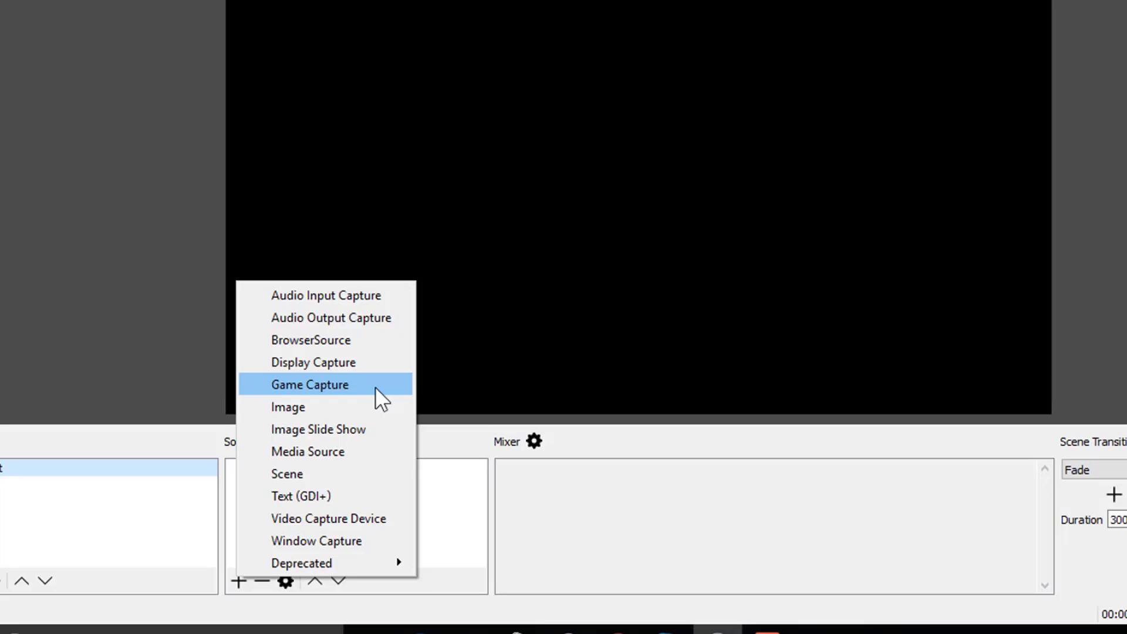
left_click(376, 390)
type("Burnout")
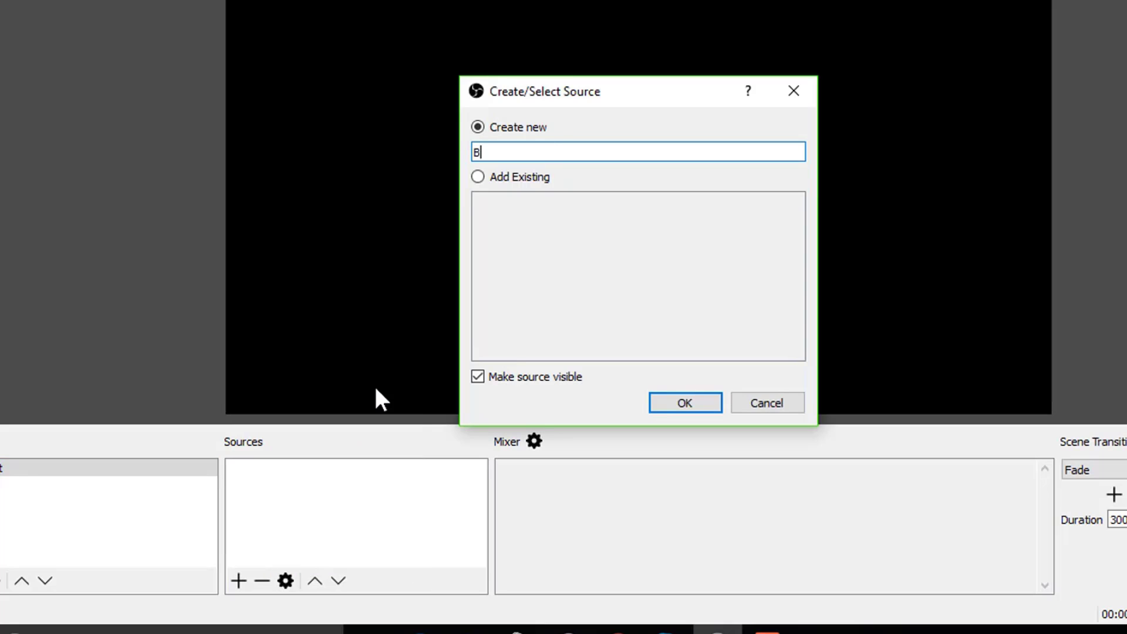
type(" pradise")
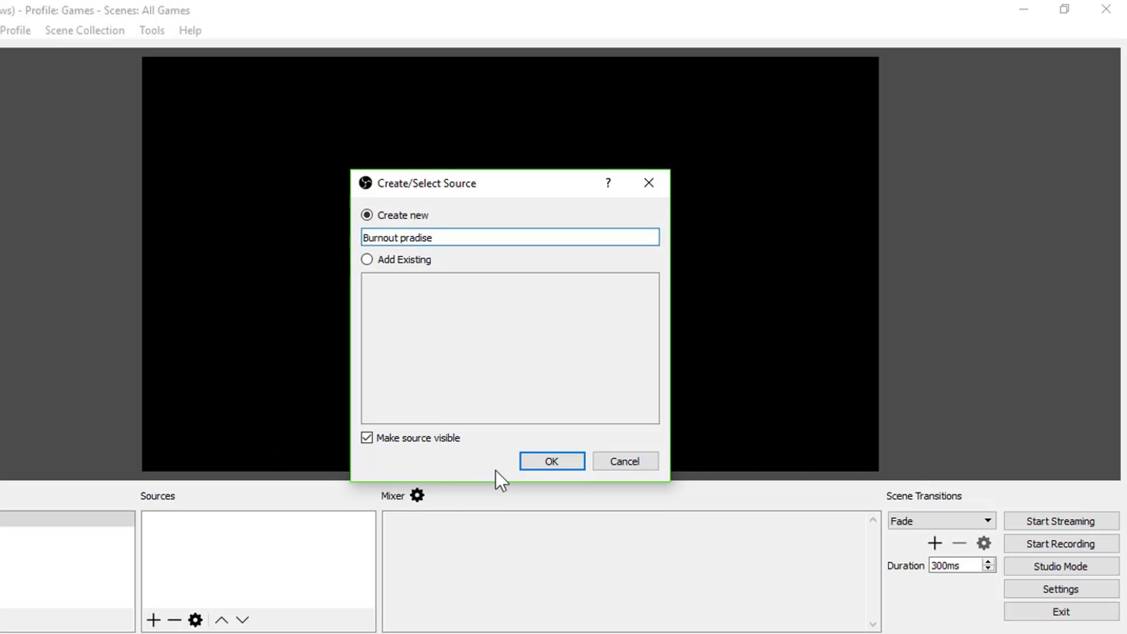
left_click(529, 462)
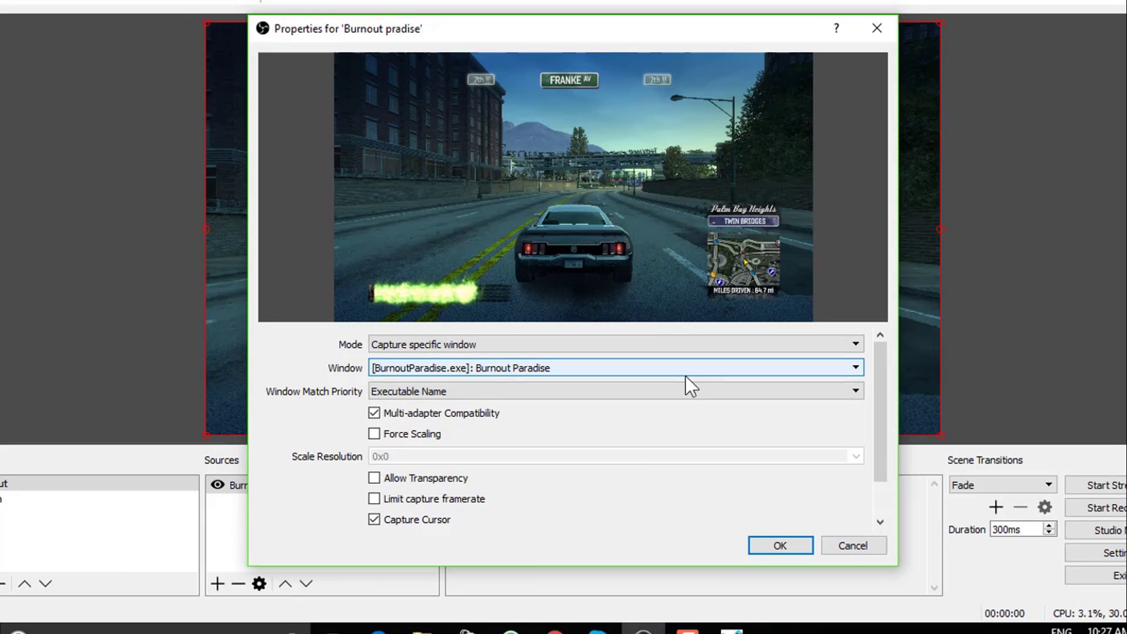
Keep the capture on the Burnout Paradise window, matched by Executable Name, and confirm.
left_click(816, 344)
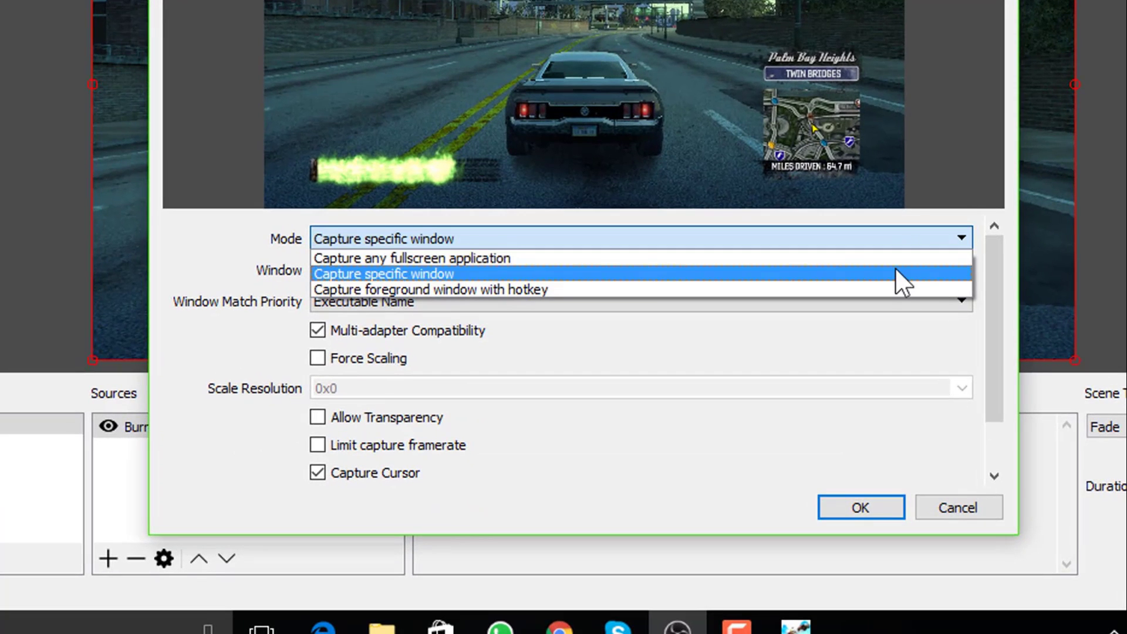
left_click(896, 274)
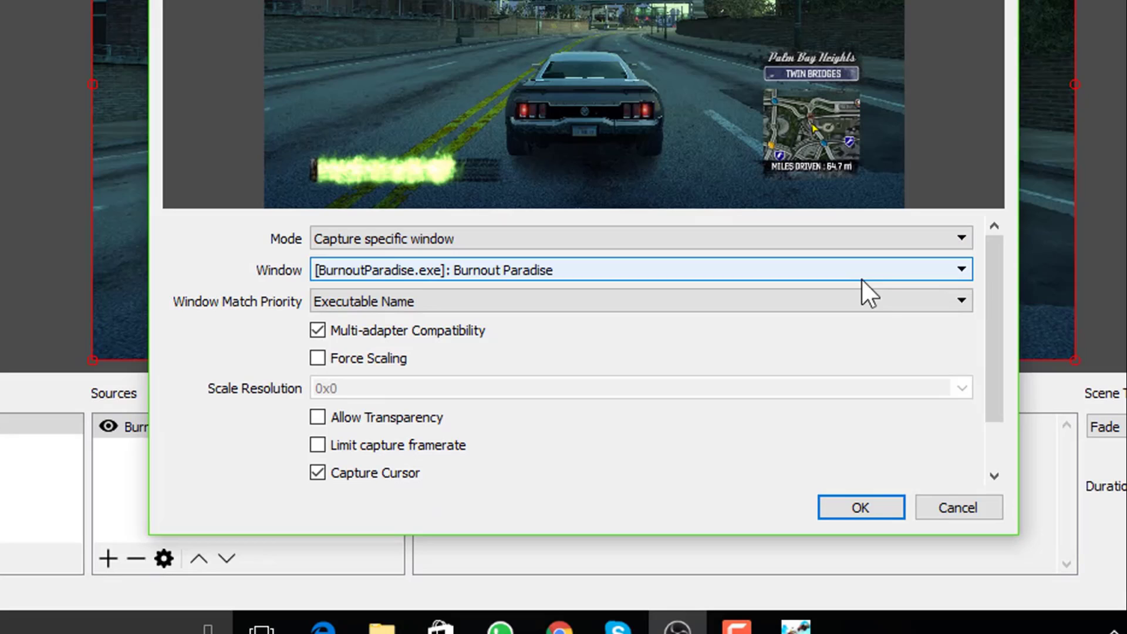
left_click(968, 270)
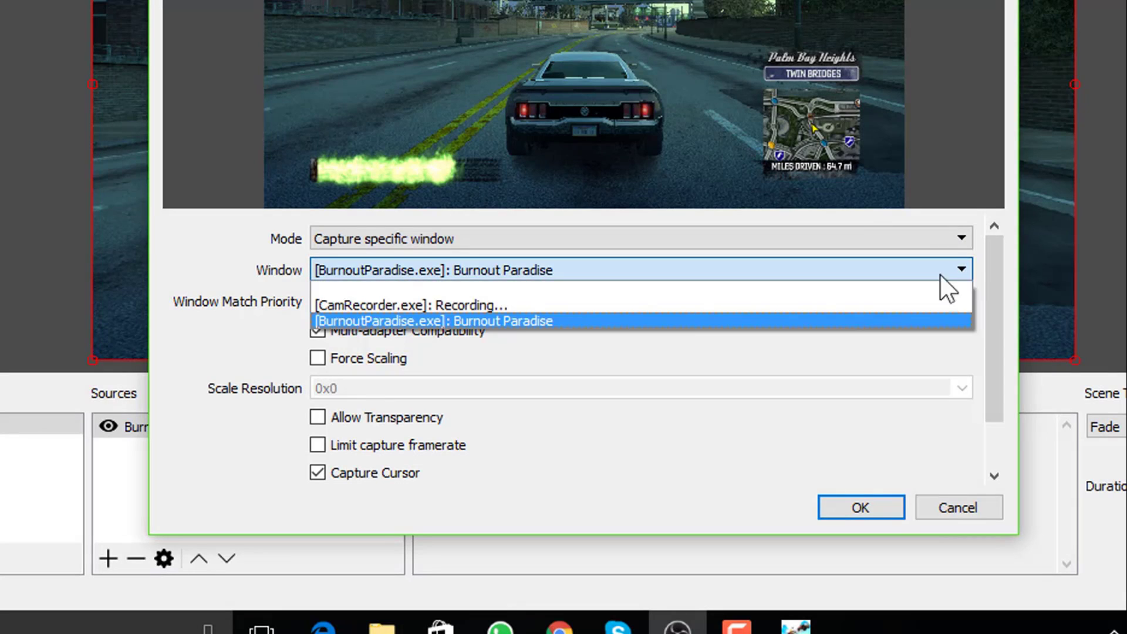
left_click(865, 318)
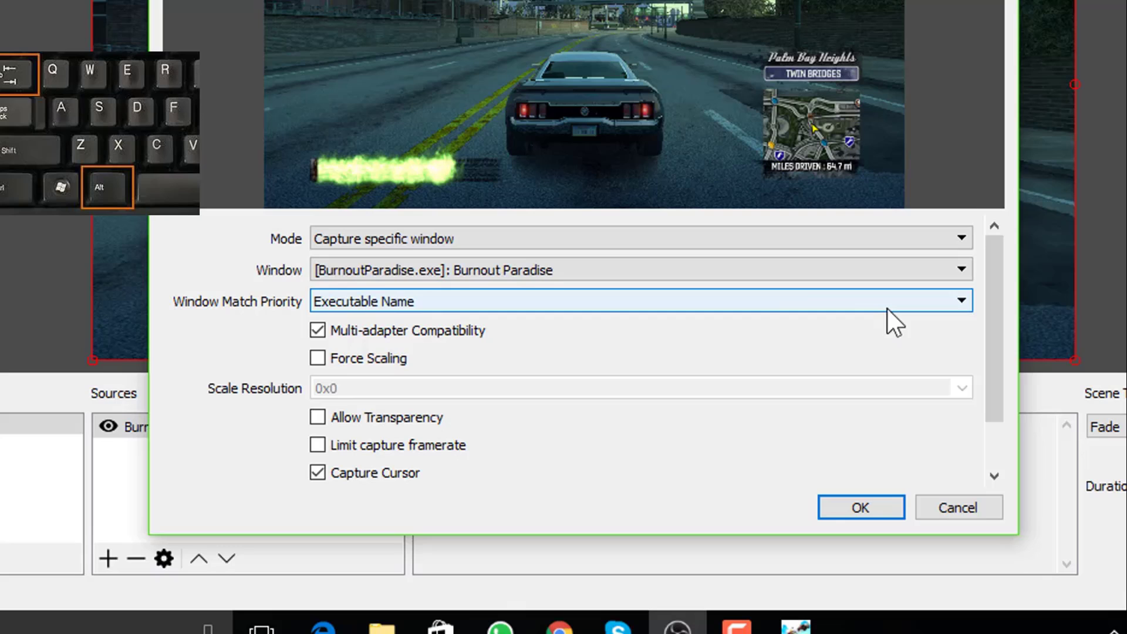
left_click(922, 302)
left_click(889, 348)
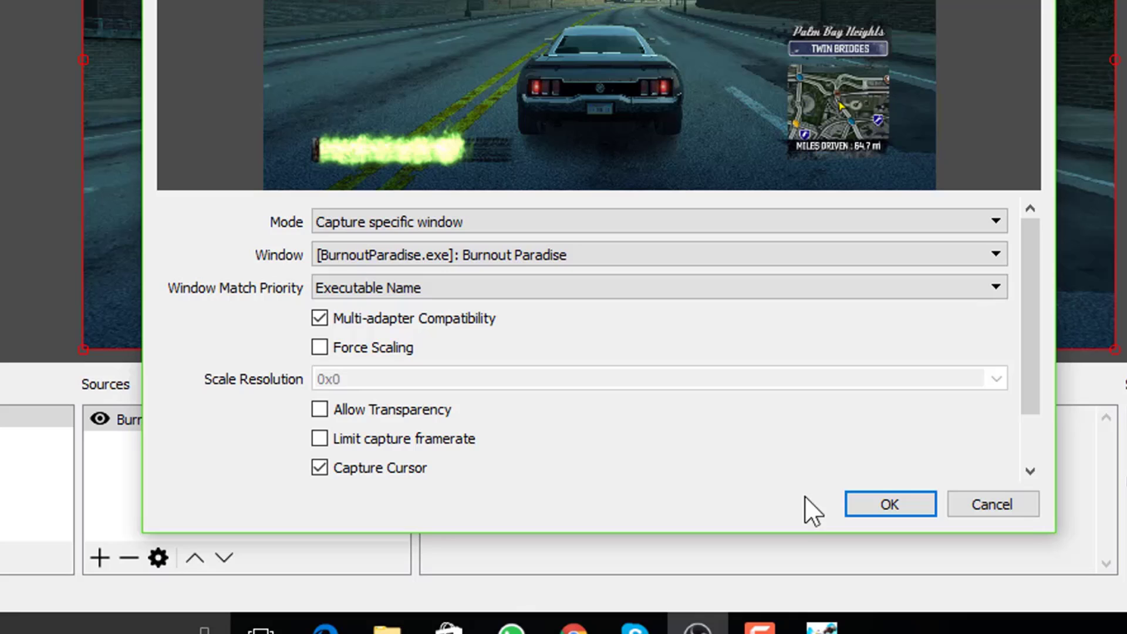
left_click(887, 505)
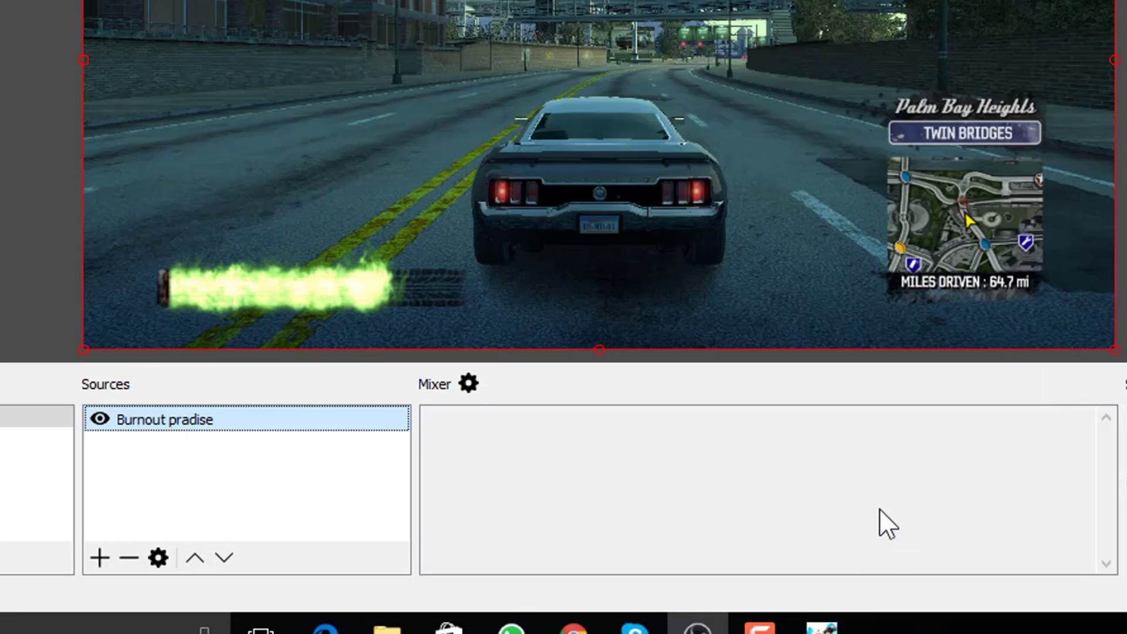
Switch to a different, empty scene collection.
left_click(63, 3)
key("Escape")
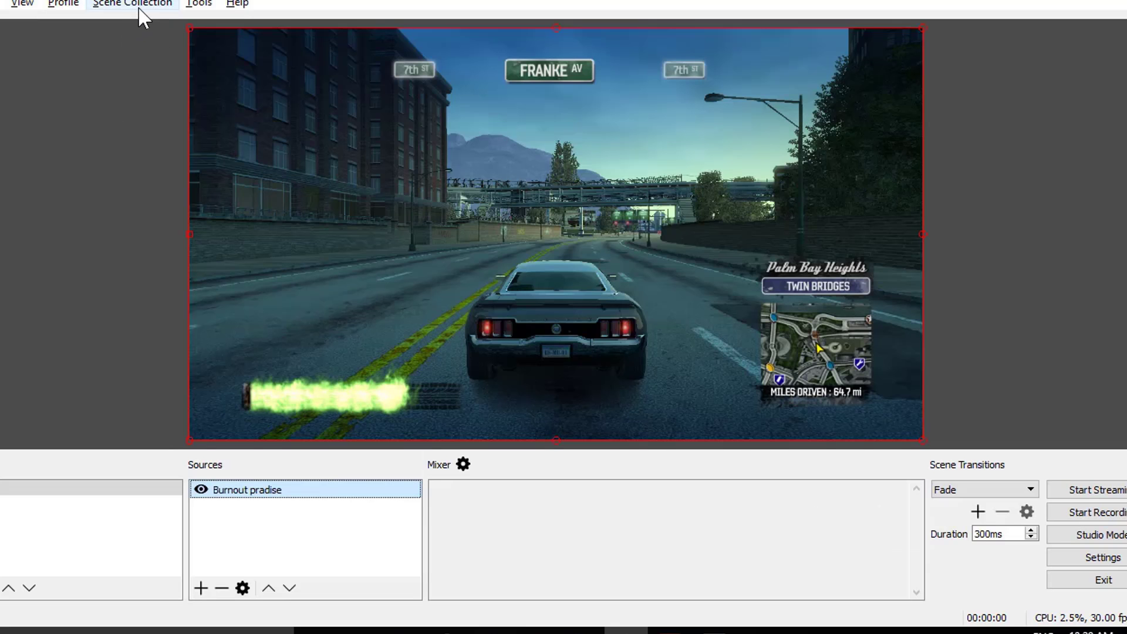
left_click(139, 3)
left_click(169, 129)
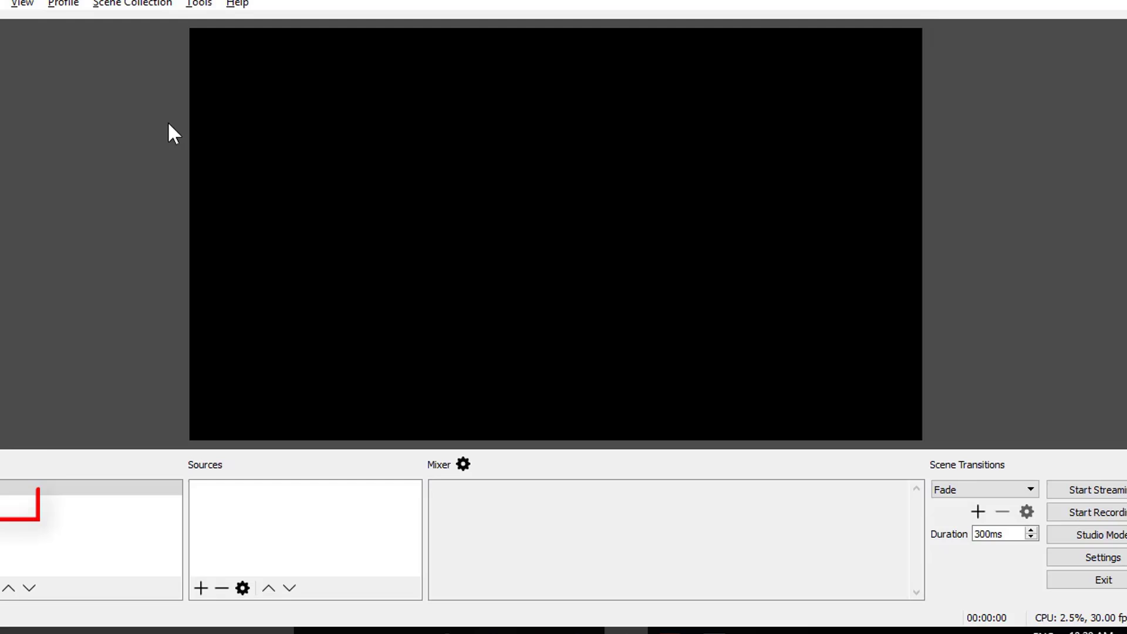
Add a Window Capture source 'PPT' with Multi-adapter Compatibility enabled.
left_click(200, 588)
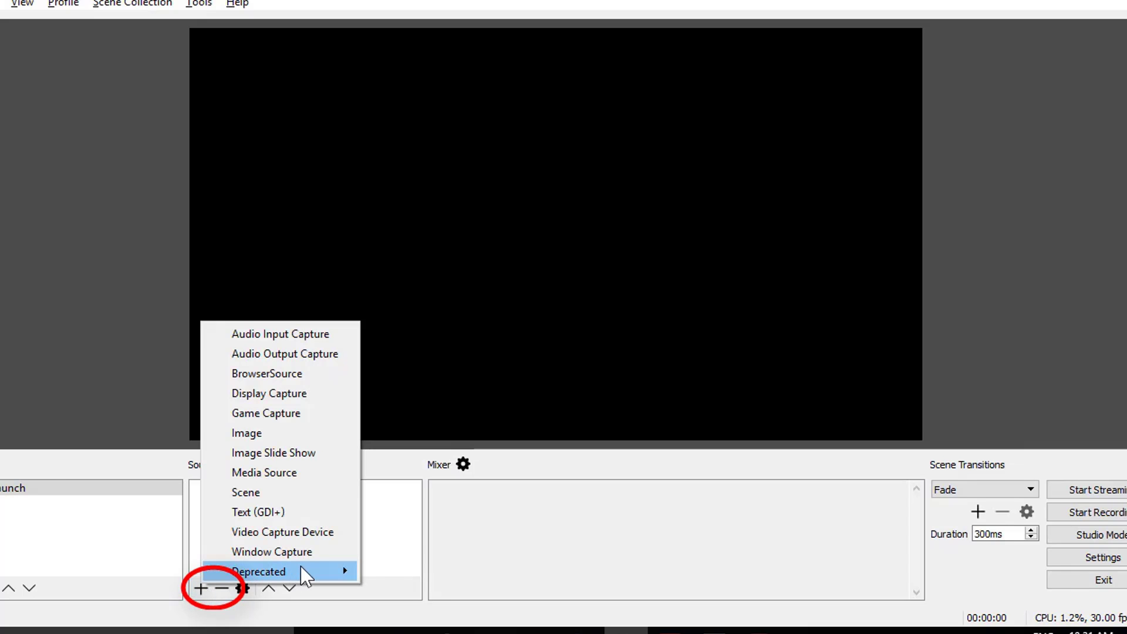
left_click(331, 553)
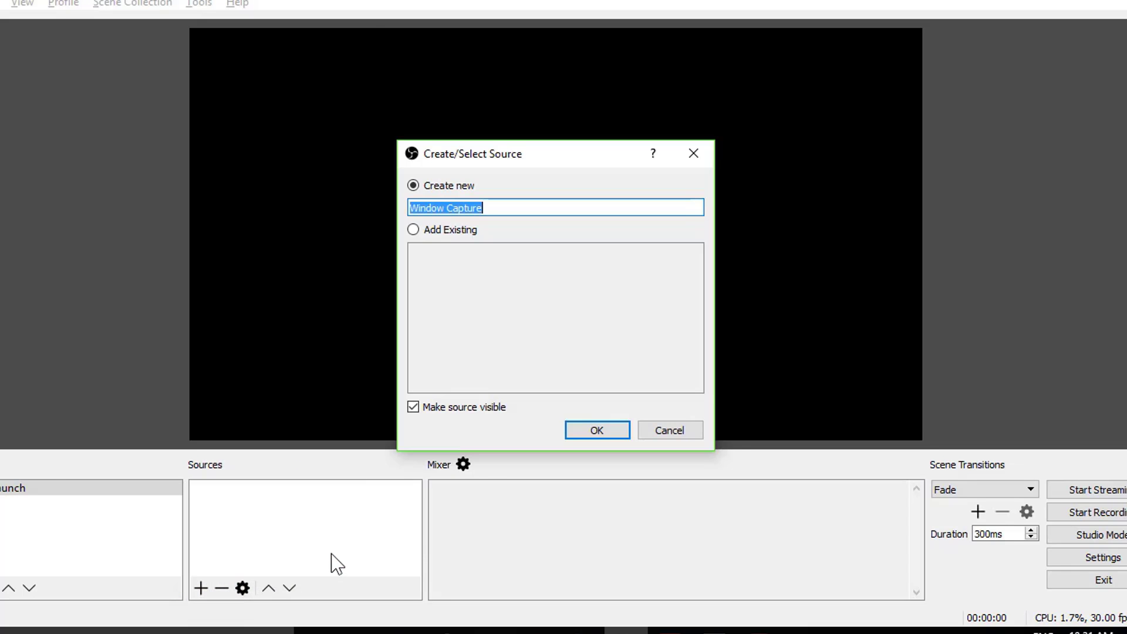
type("PPT")
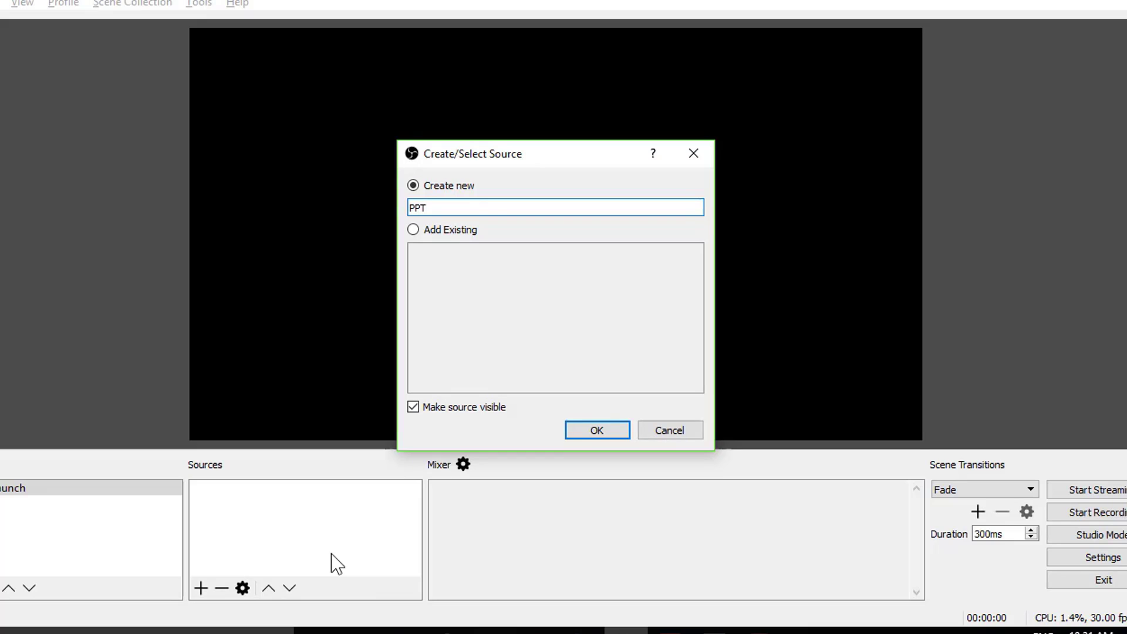
left_click(595, 431)
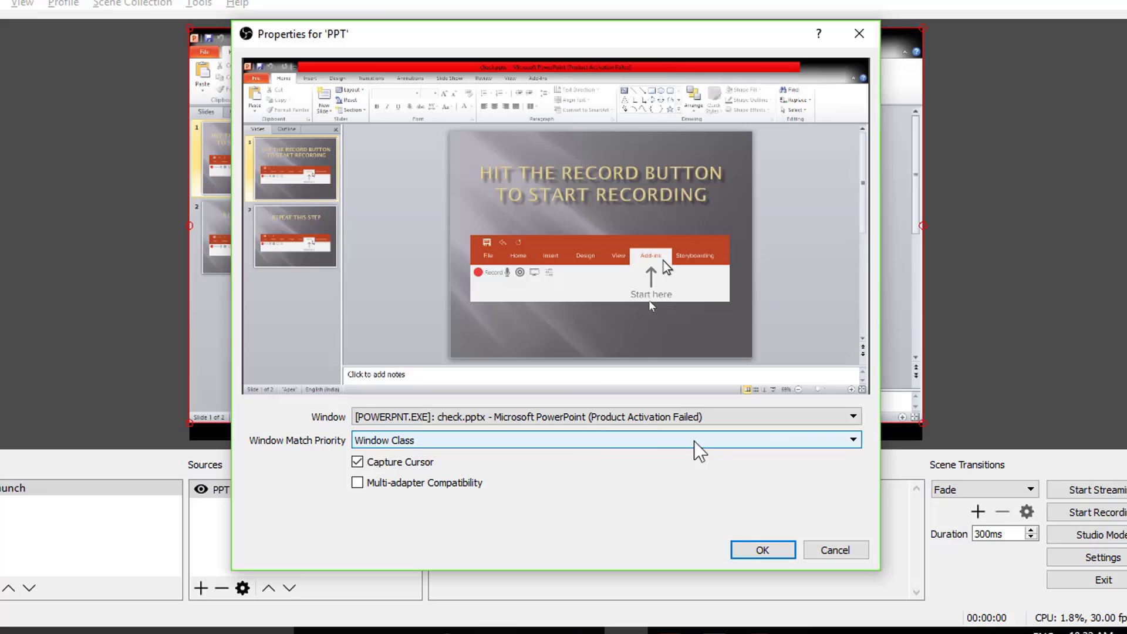
left_click(423, 485)
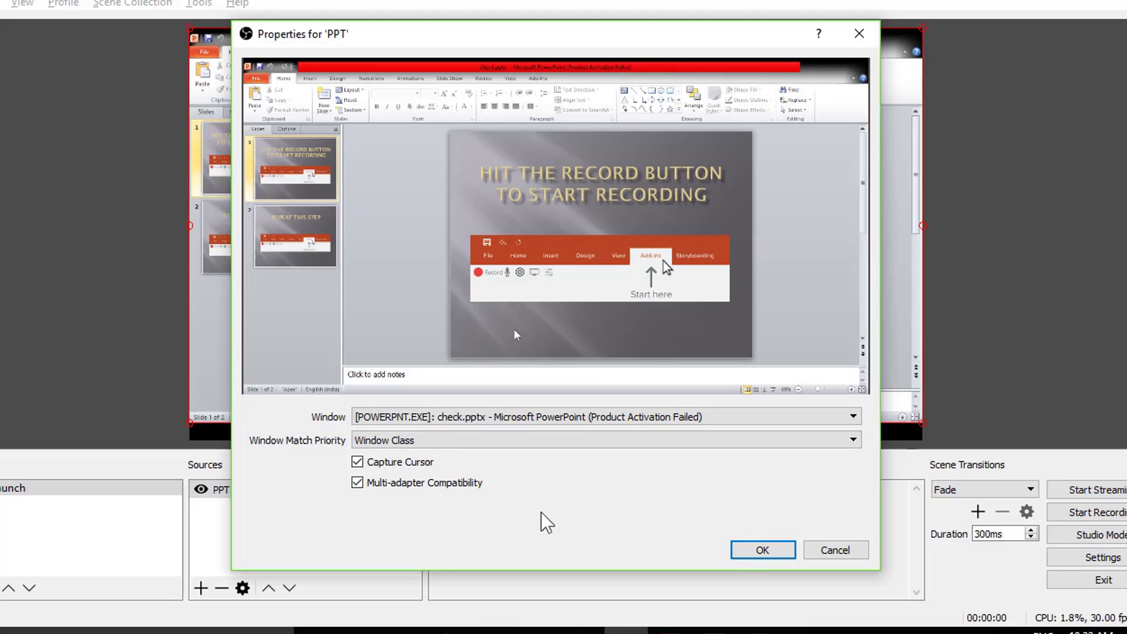
left_click(746, 550)
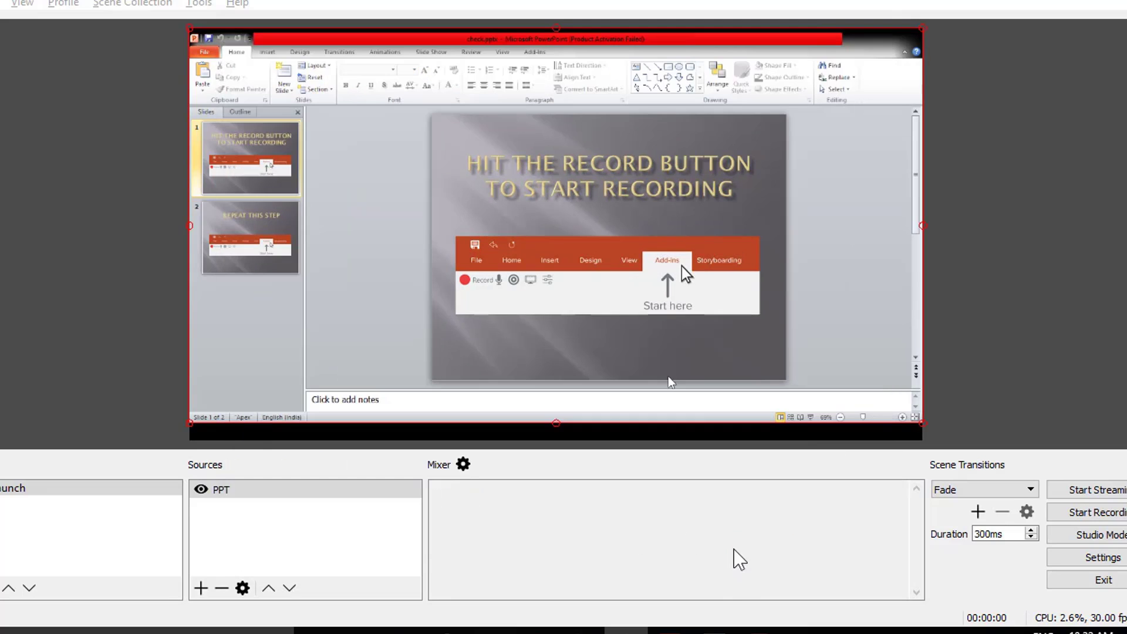
right_click(83, 485)
left_click(148, 552)
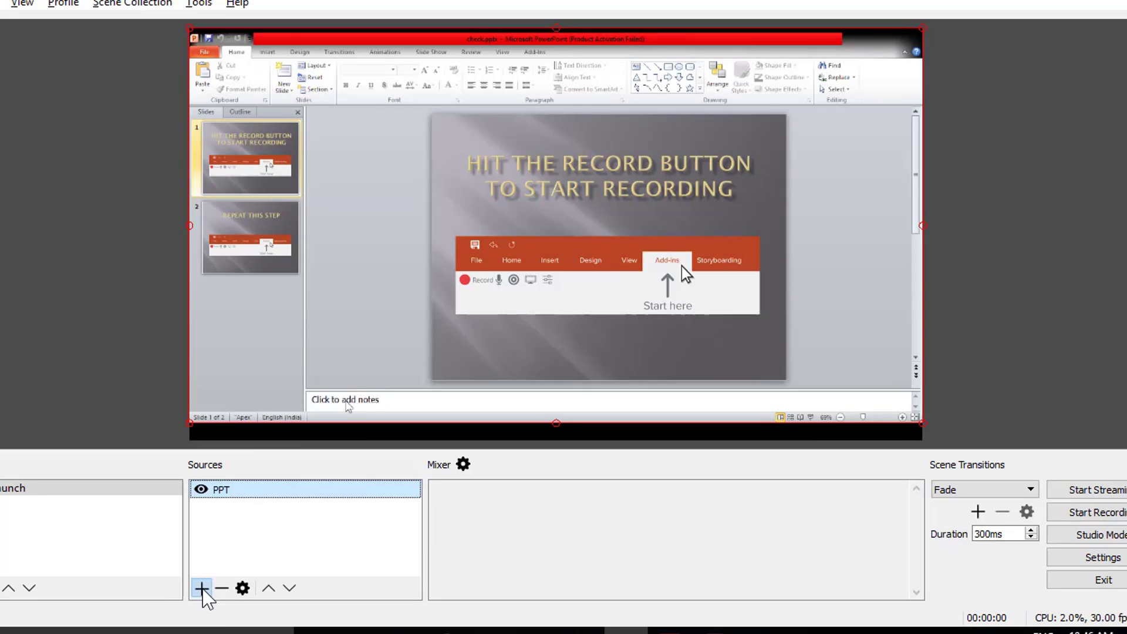
Add a Video Capture Device 'my web cam' at custom 1280x720 resolution and 30 FPS.
left_click(201, 588)
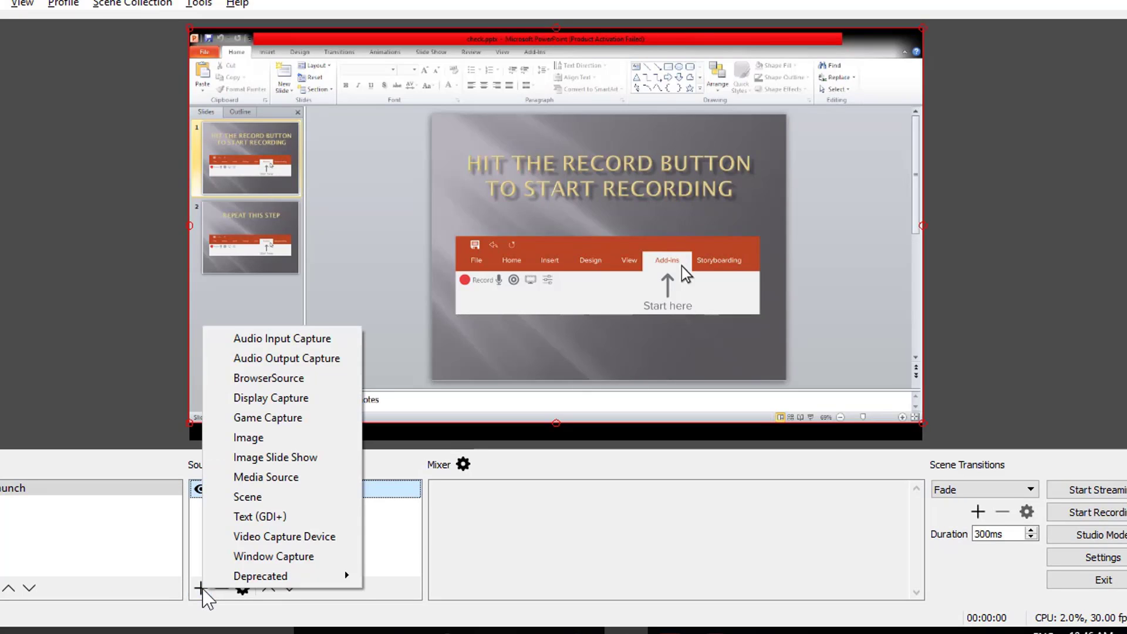
left_click(340, 536)
type("my web cam")
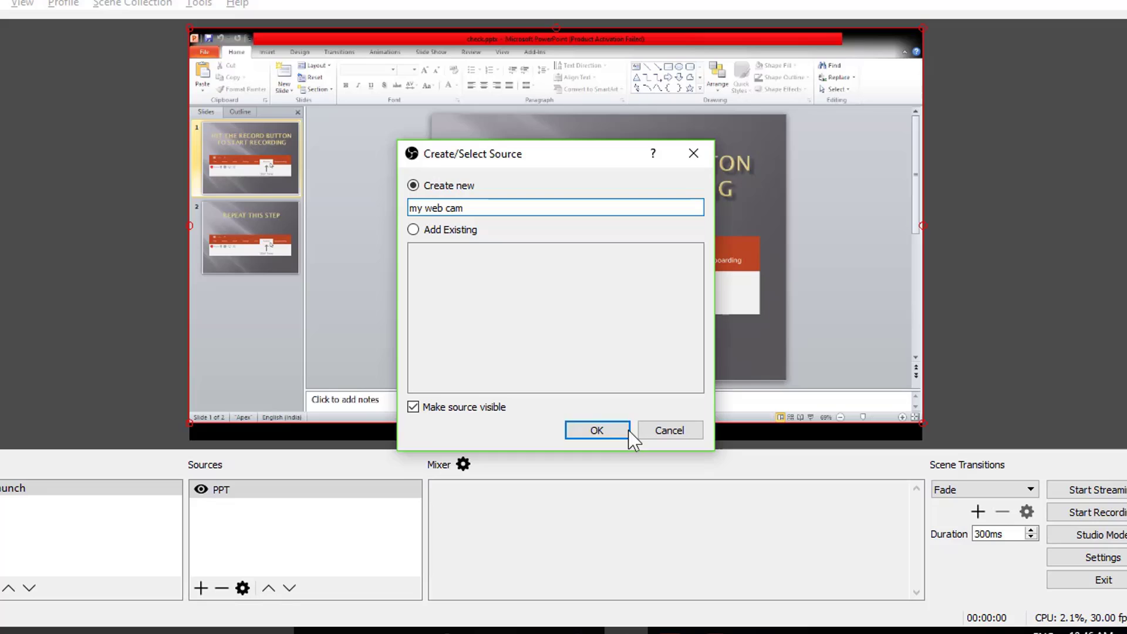
left_click(615, 427)
left_click(835, 393)
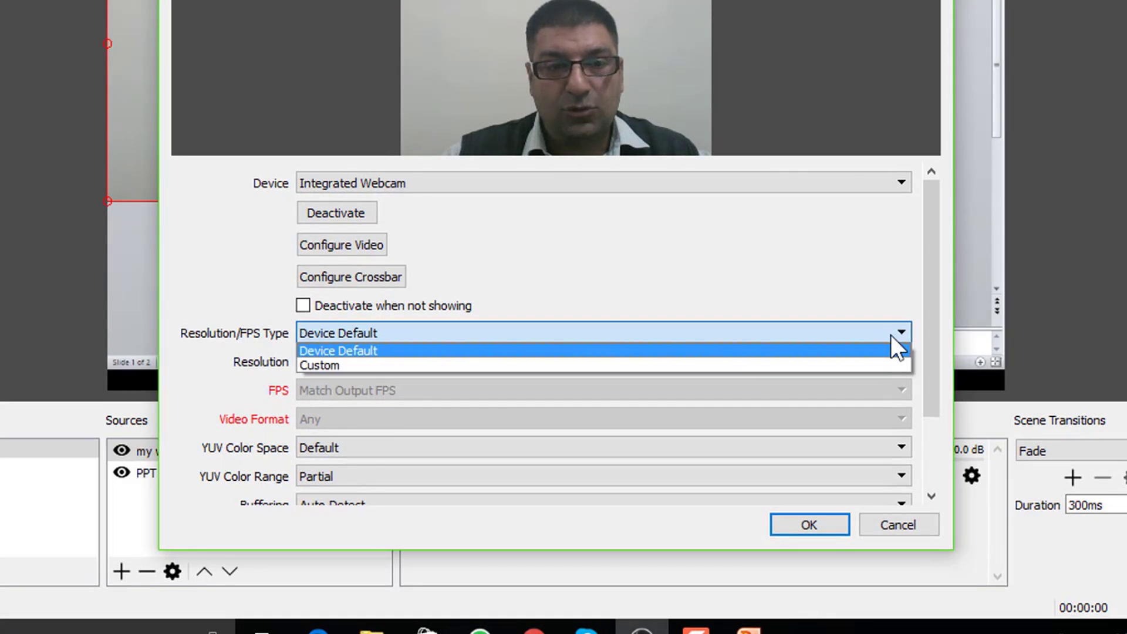
left_click(858, 368)
left_click(903, 361)
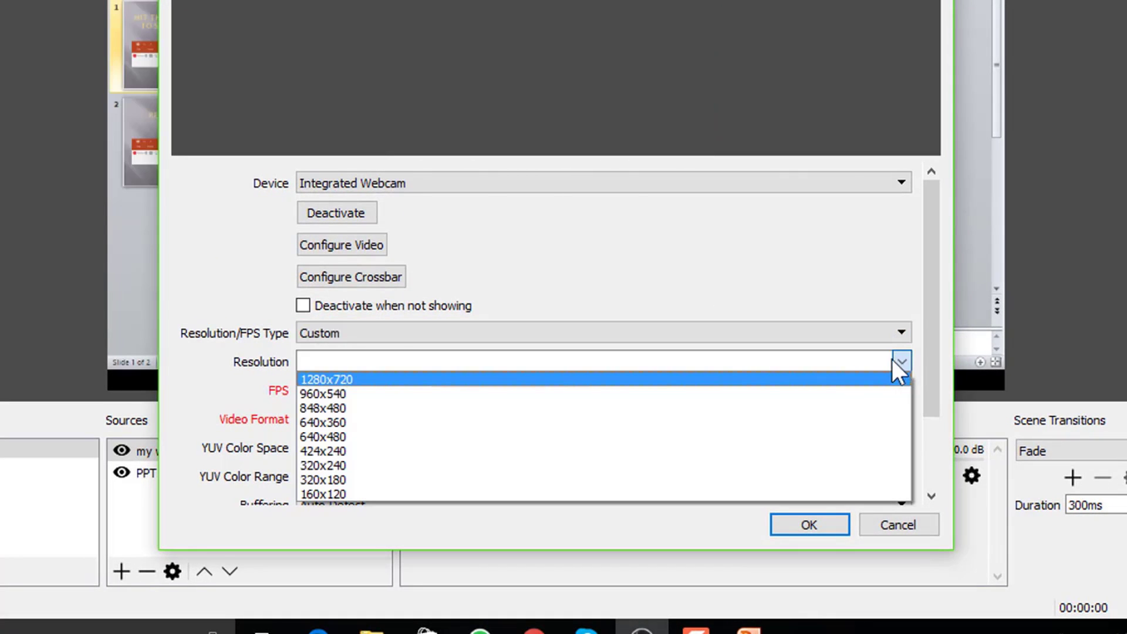
left_click(717, 382)
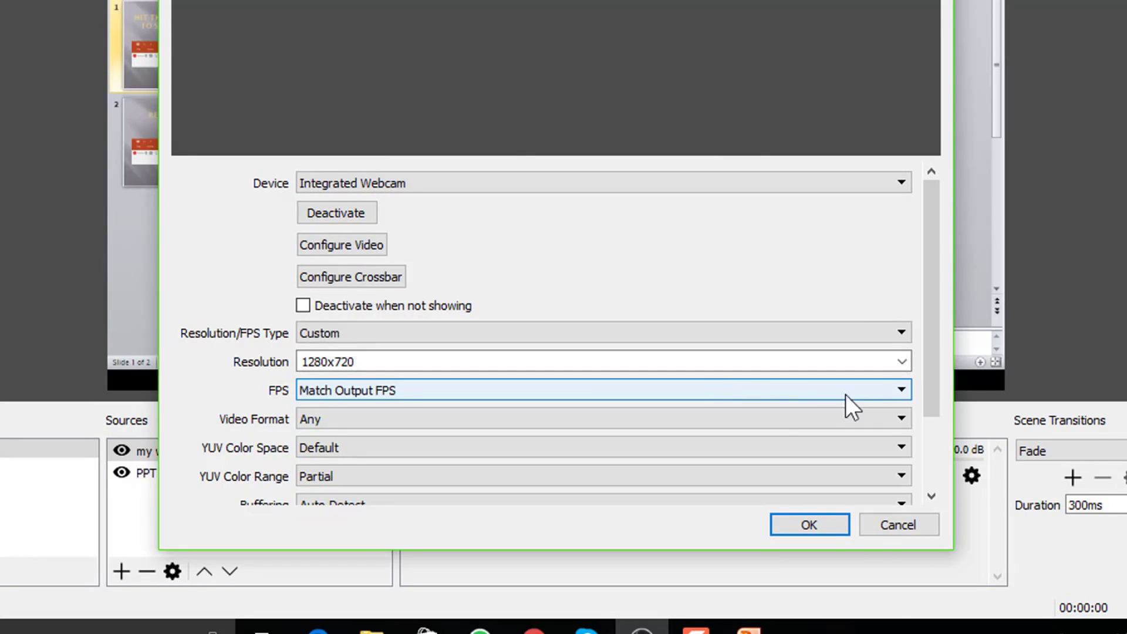
left_click(897, 391)
left_click(745, 436)
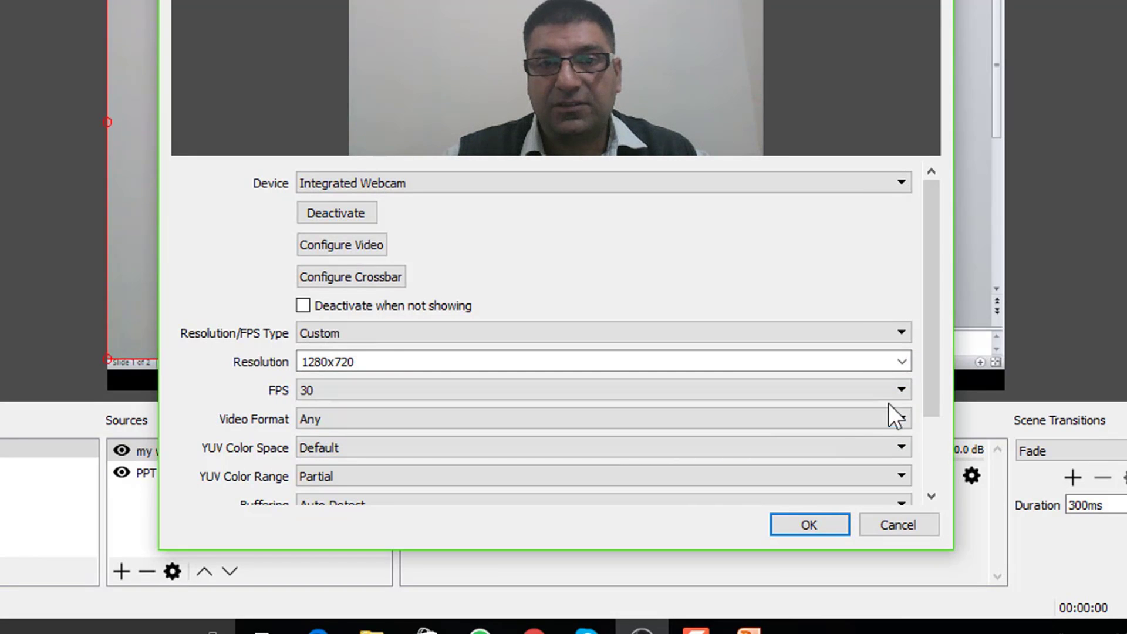
left_click_drag(939, 370, 921, 488)
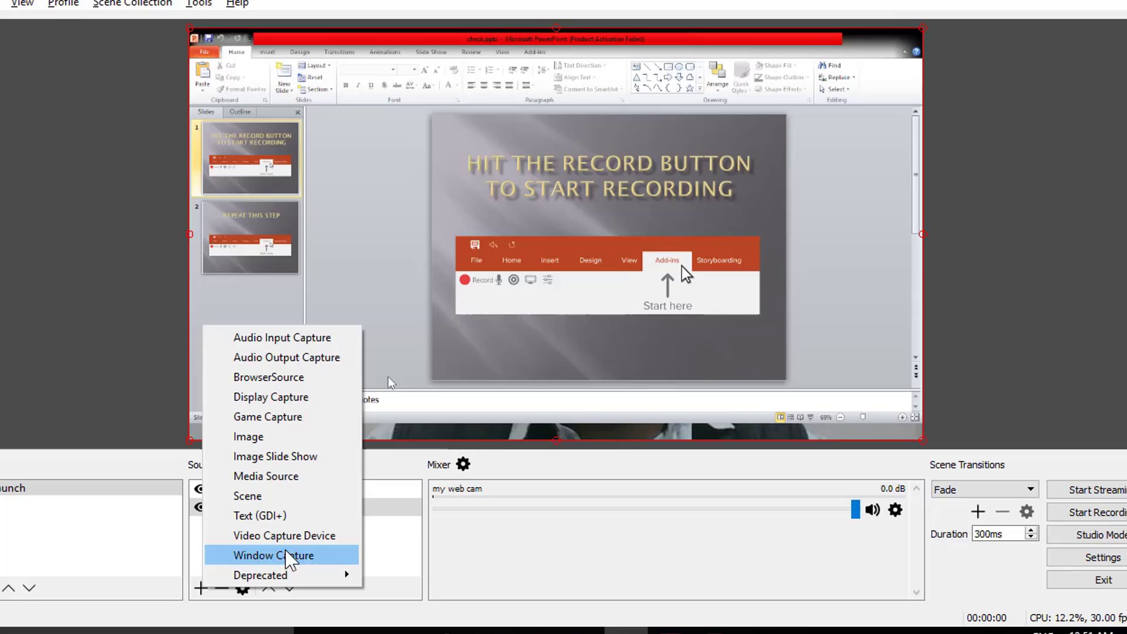
Add a Window Capture source 'browser' capturing the chrome.exe window.
left_click(288, 557)
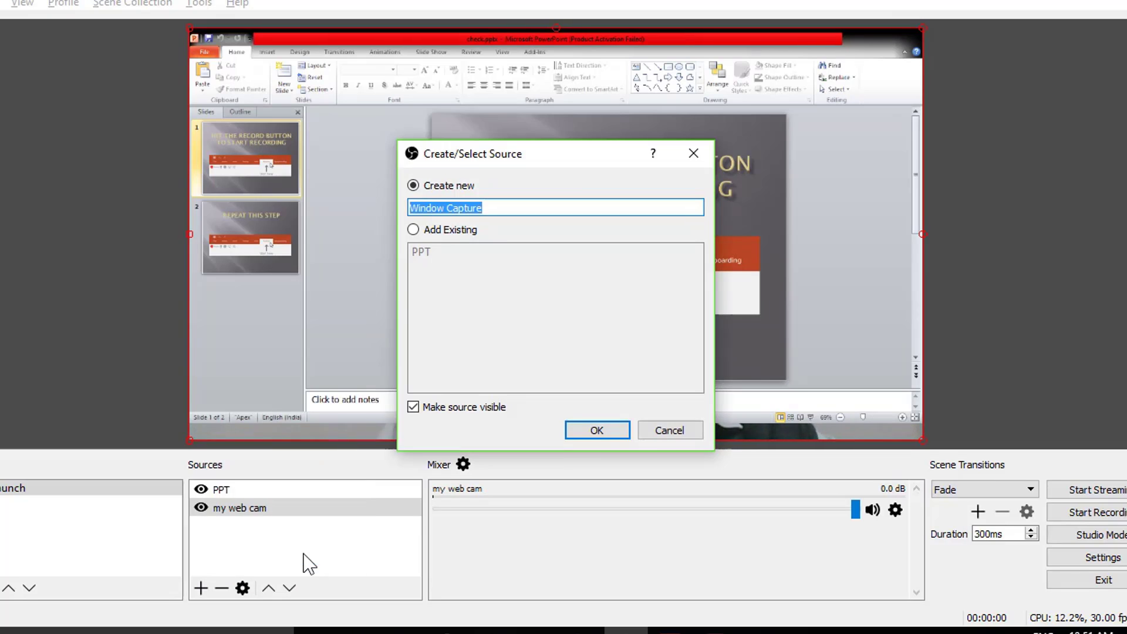
type("browser")
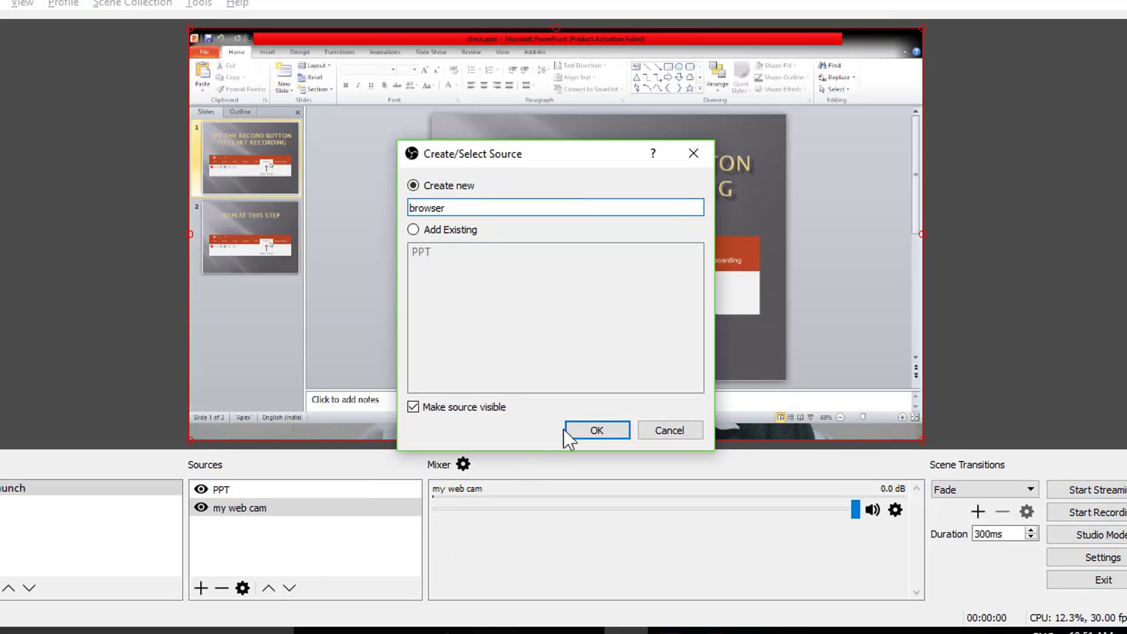
left_click(567, 431)
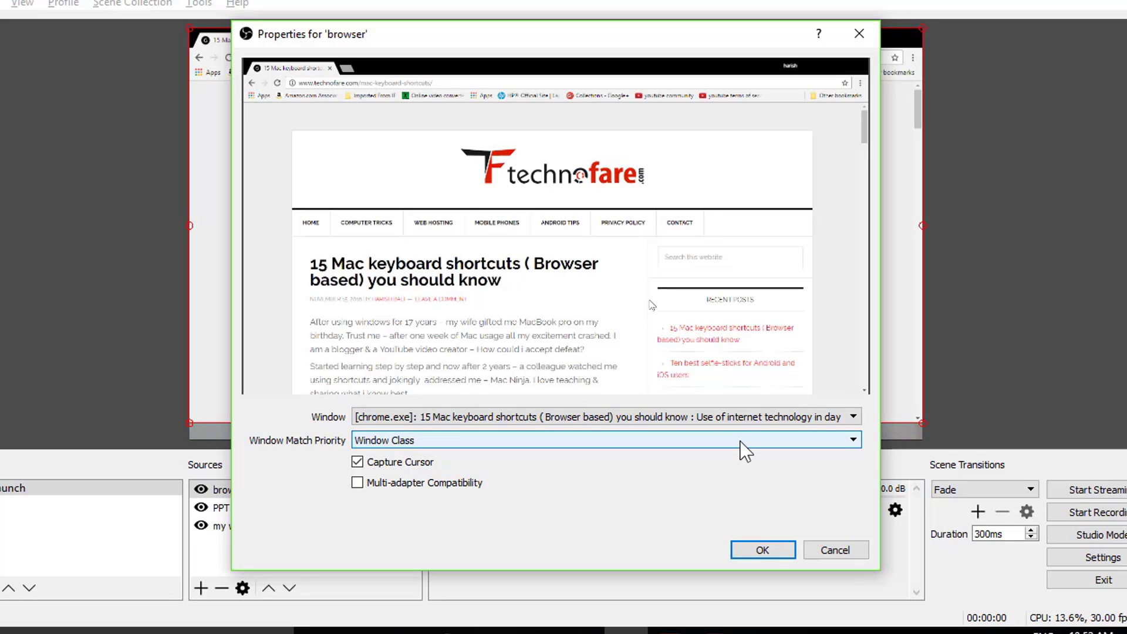
left_click(762, 549)
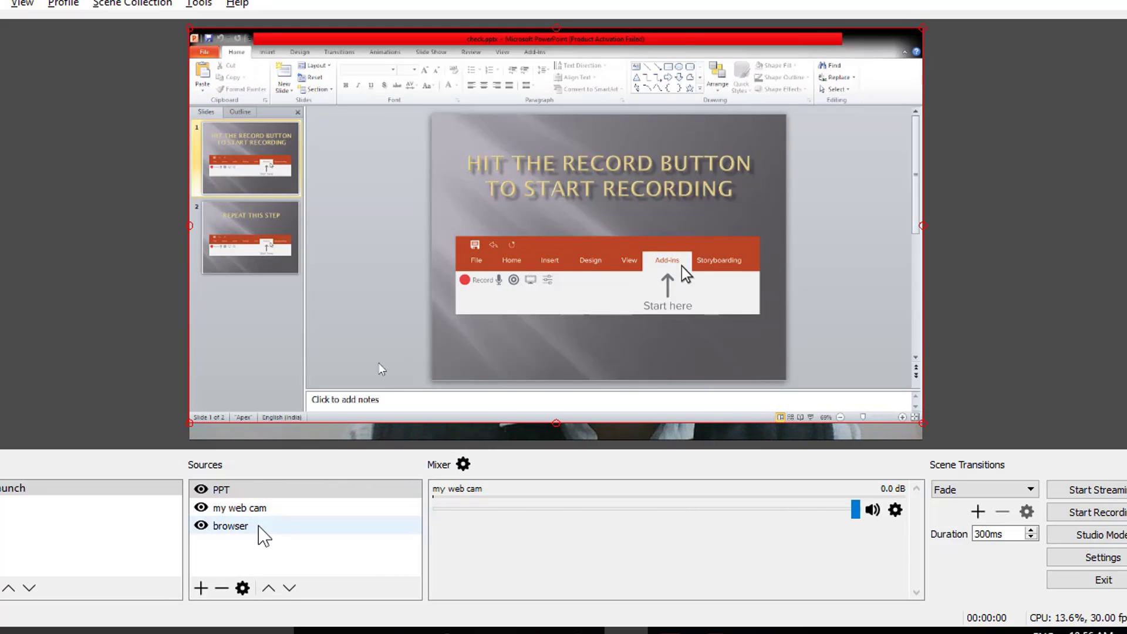
left_click(236, 493)
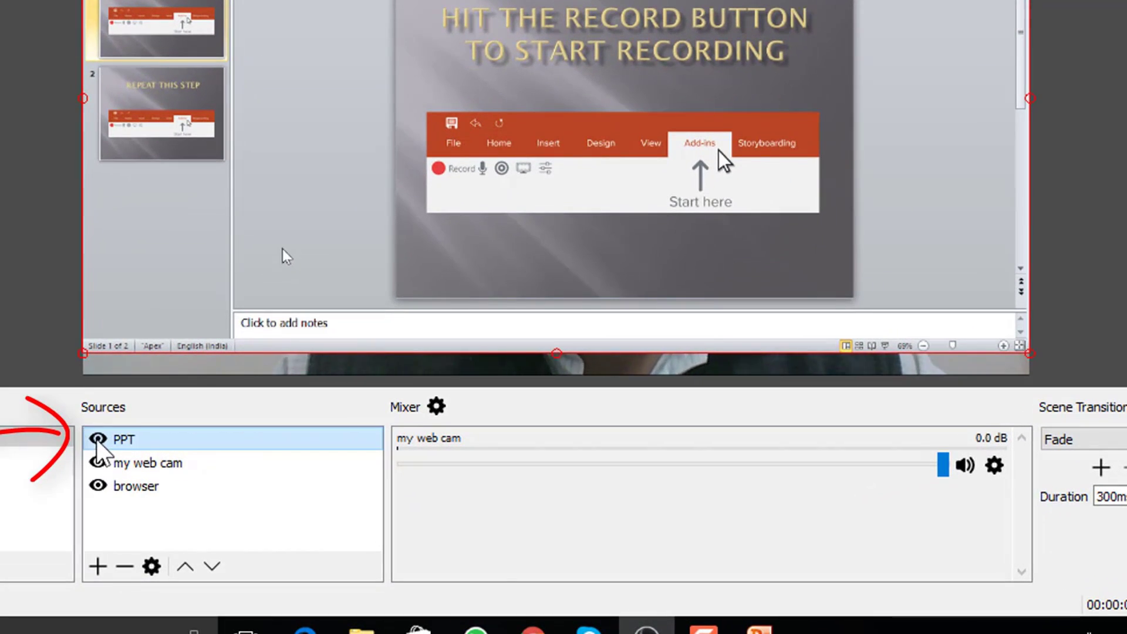
left_click(98, 440)
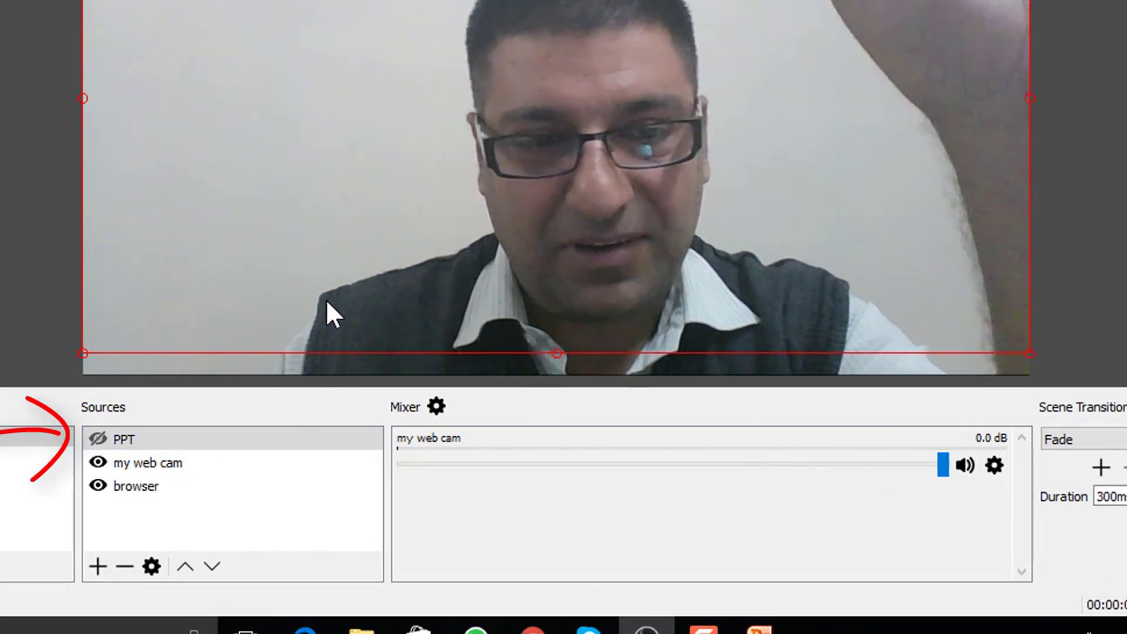
left_click(101, 438)
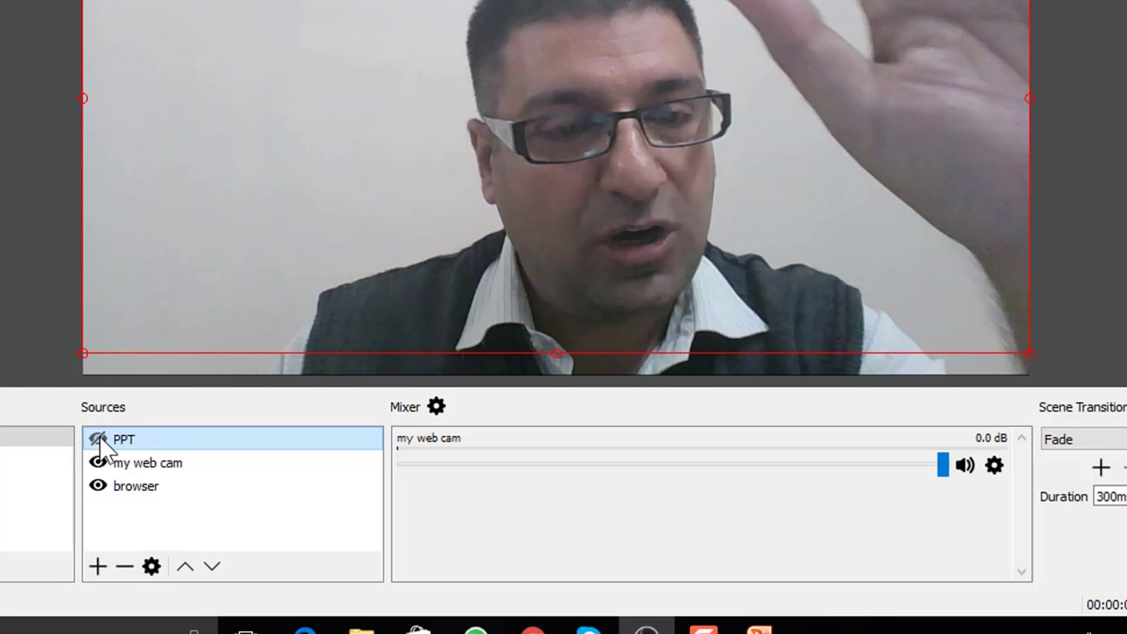
left_click(98, 439)
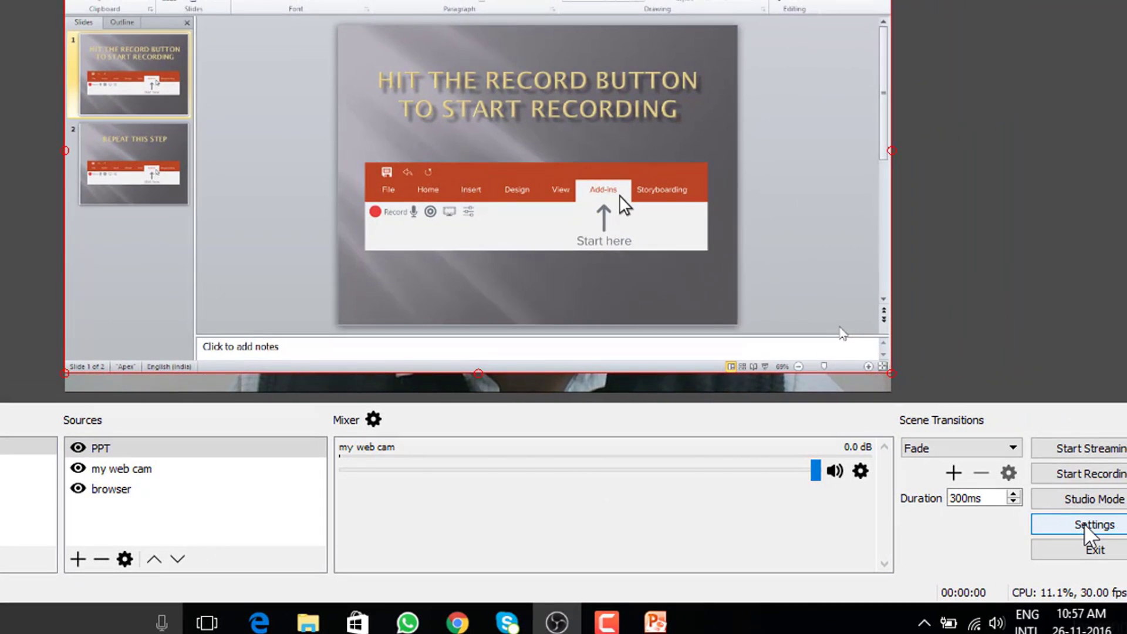
In Hotkeys settings, assign key 1 to Show and Hide 'PPT'.
left_click(1086, 526)
left_click(69, 197)
left_click(309, 201)
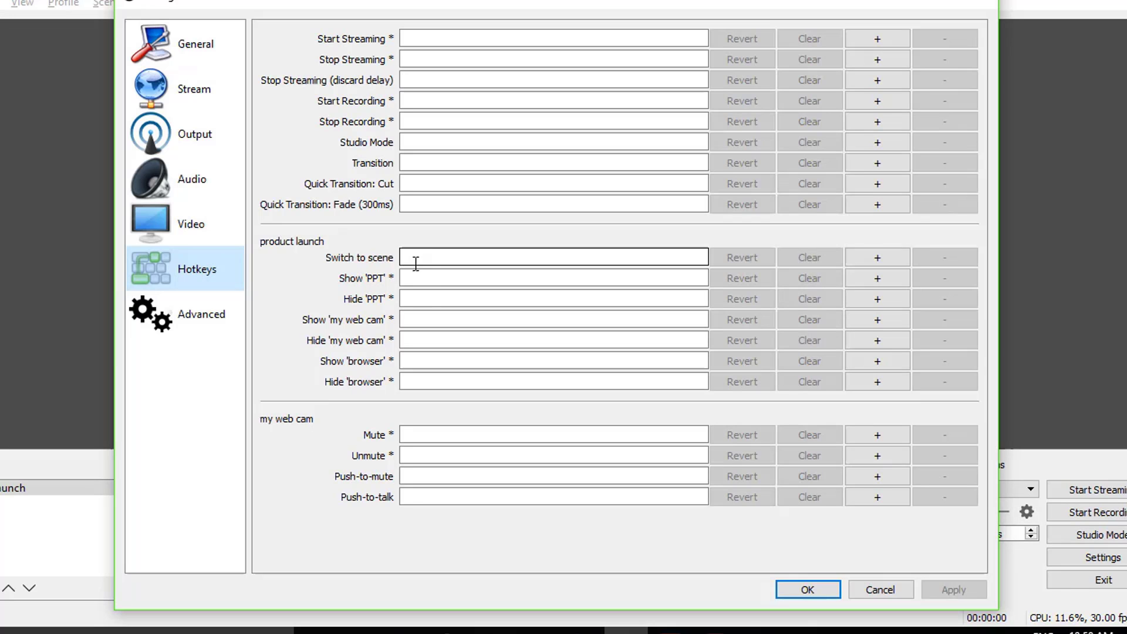
left_click(424, 321)
left_click(427, 279)
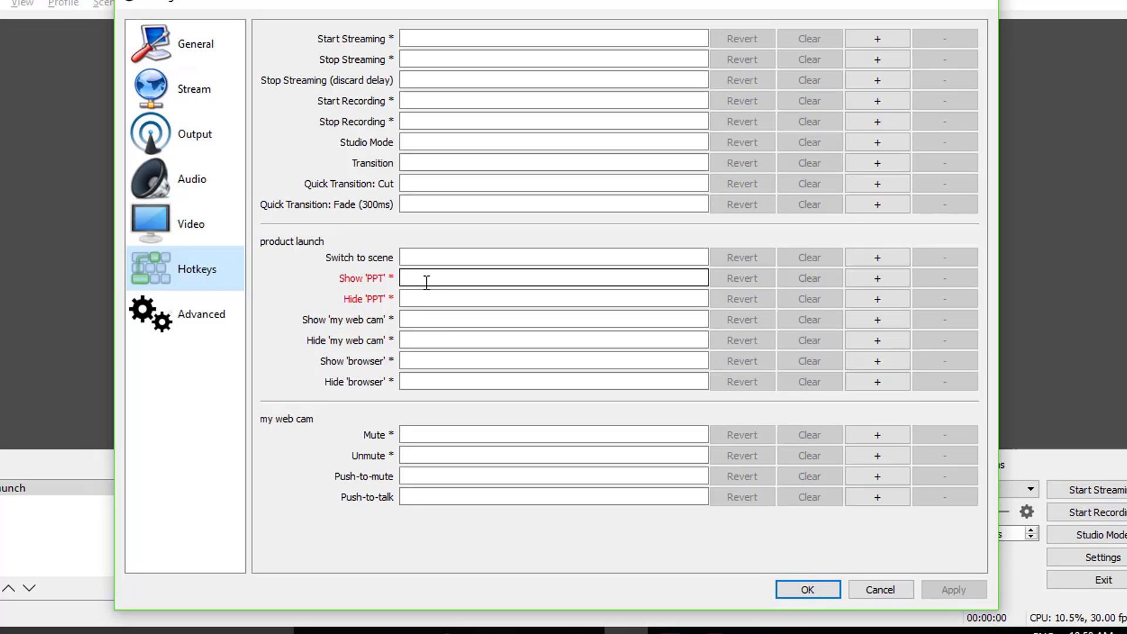
type("1")
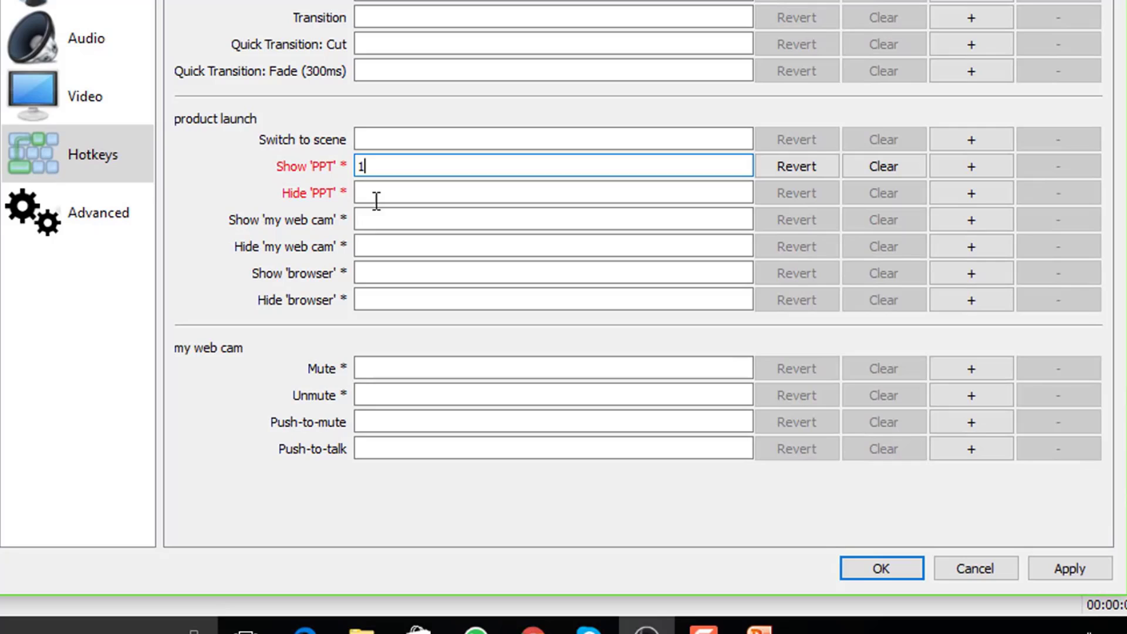
left_click(379, 194)
type("1")
Assign key 2 to Show/Hide 'my web cam' and key 3 to Show/Hide 'browser'.
left_click(375, 222)
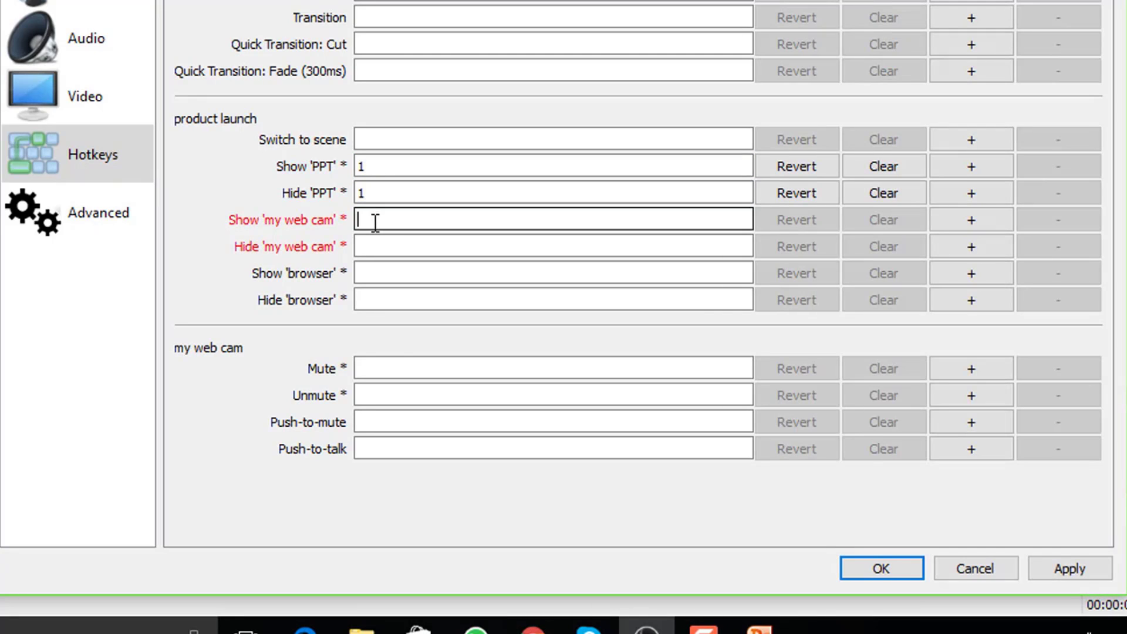
type("2")
left_click(378, 246)
type("2")
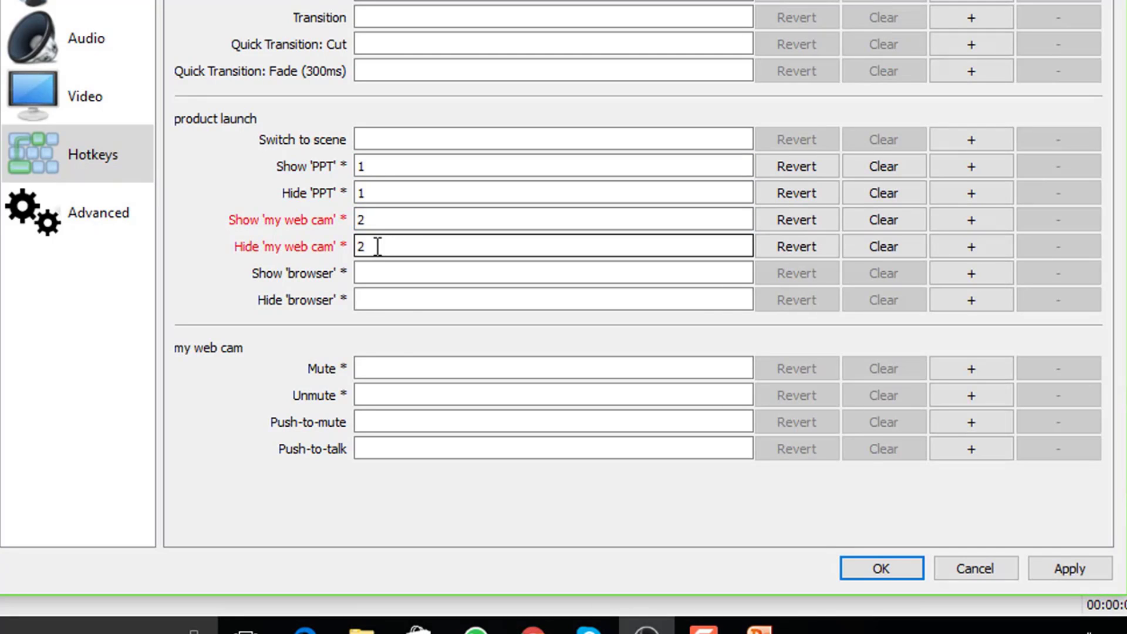
left_click(392, 275)
type("3")
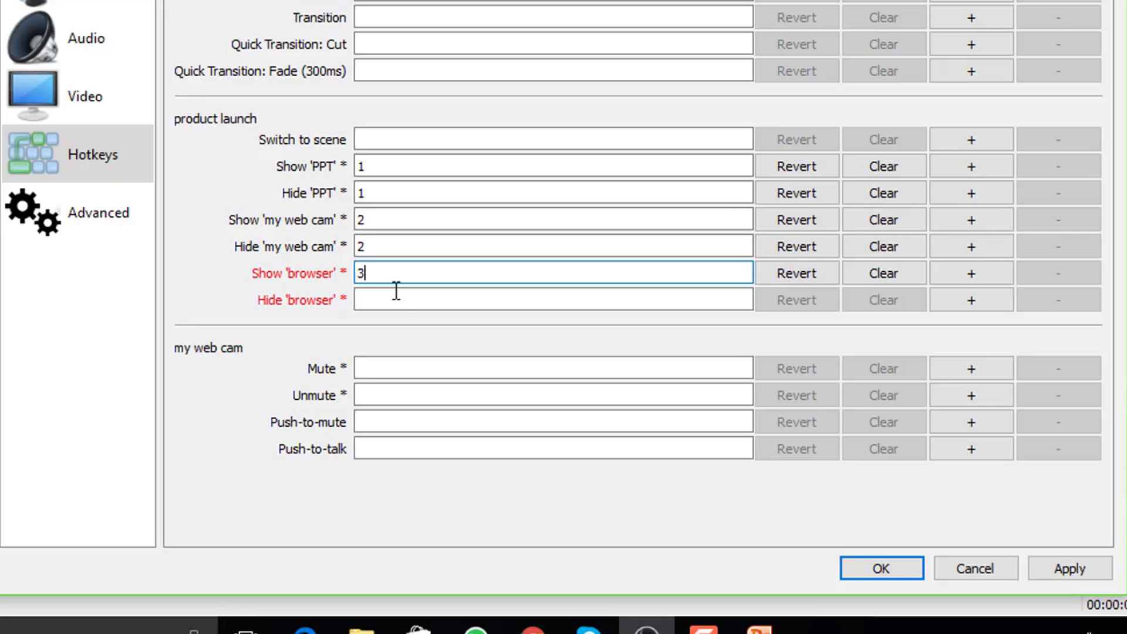
left_click(388, 300)
type("3")
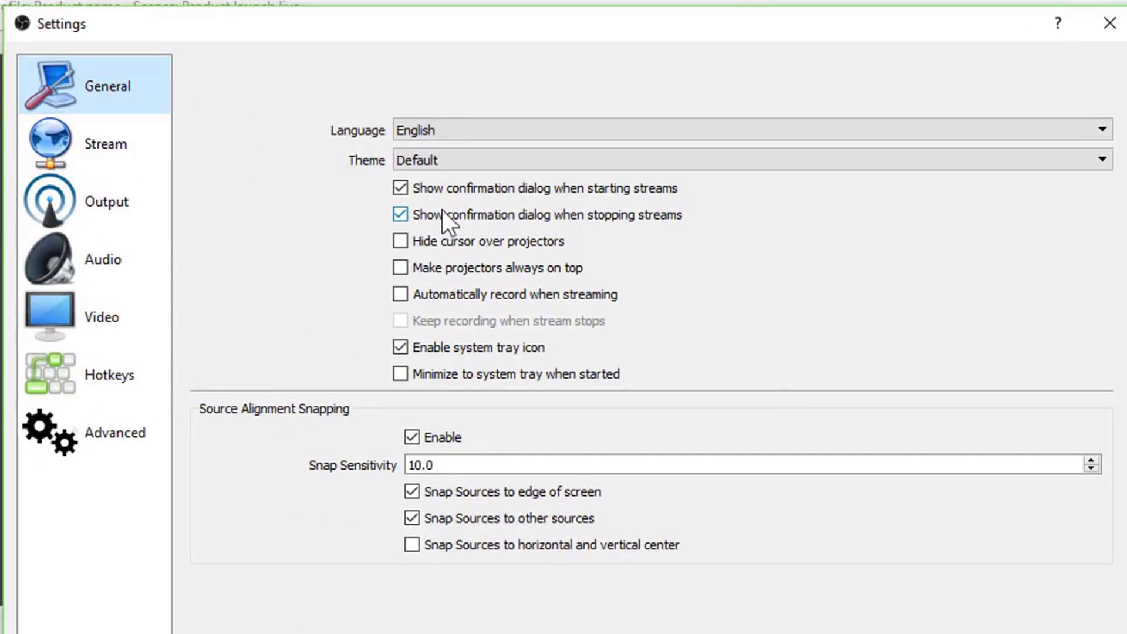
Disable the start-streaming confirmation and review the Stream Type options.
left_click(414, 188)
left_click(114, 160)
left_click(742, 74)
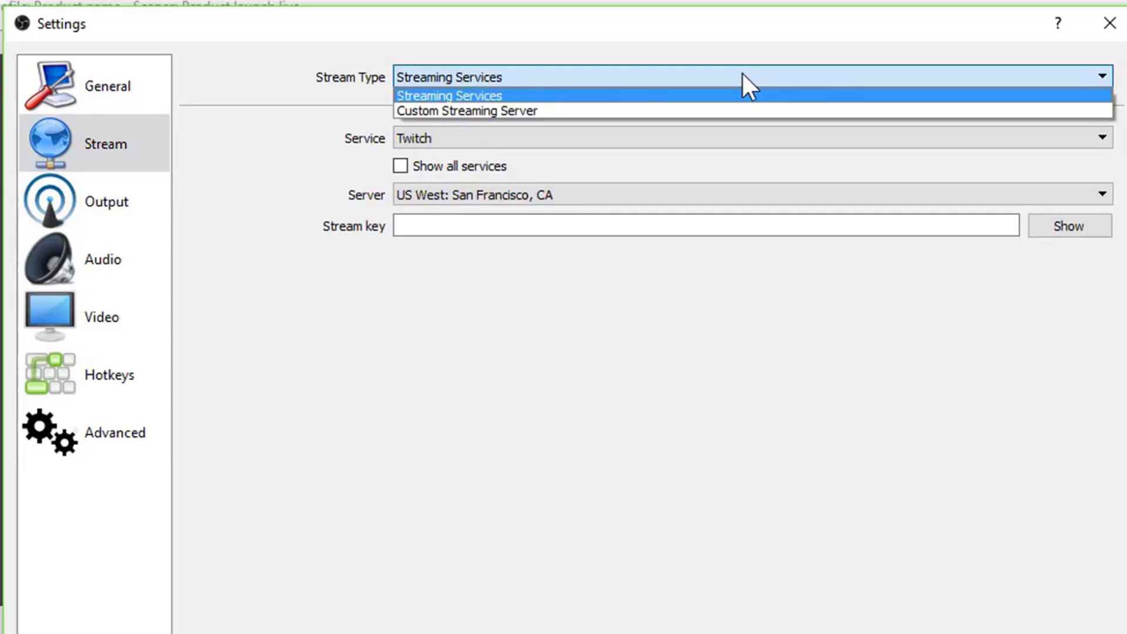
left_click(739, 121)
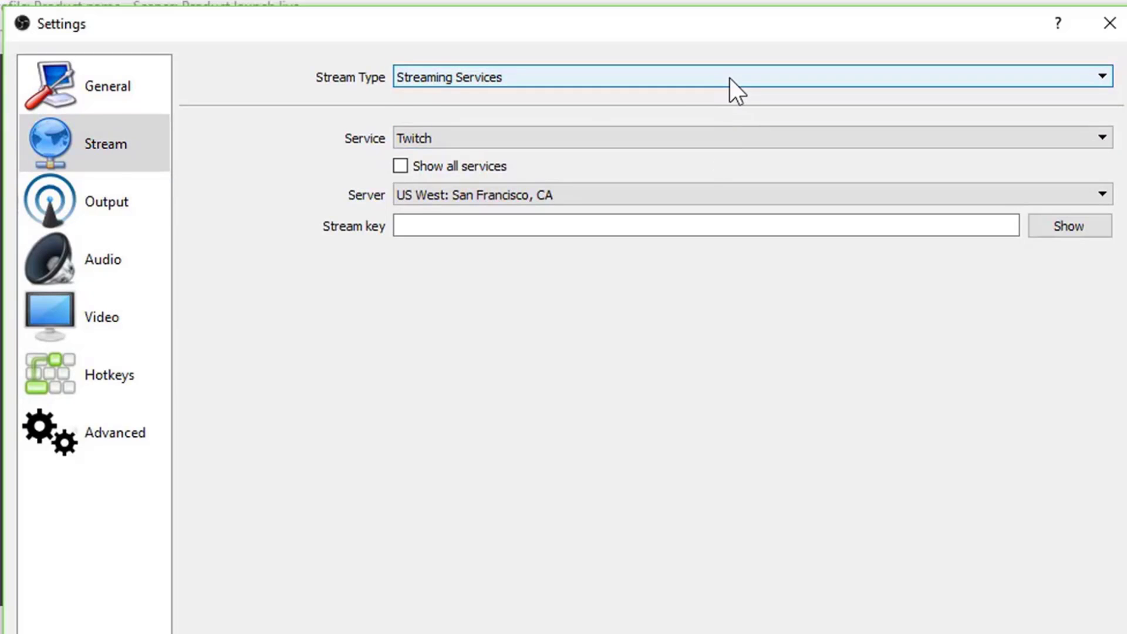
Copy the rtmp://a.rtmp.youtube.com/live2 server URL from YouTube and paste the stream key into OBS.
scroll(730, 79, "down", 1)
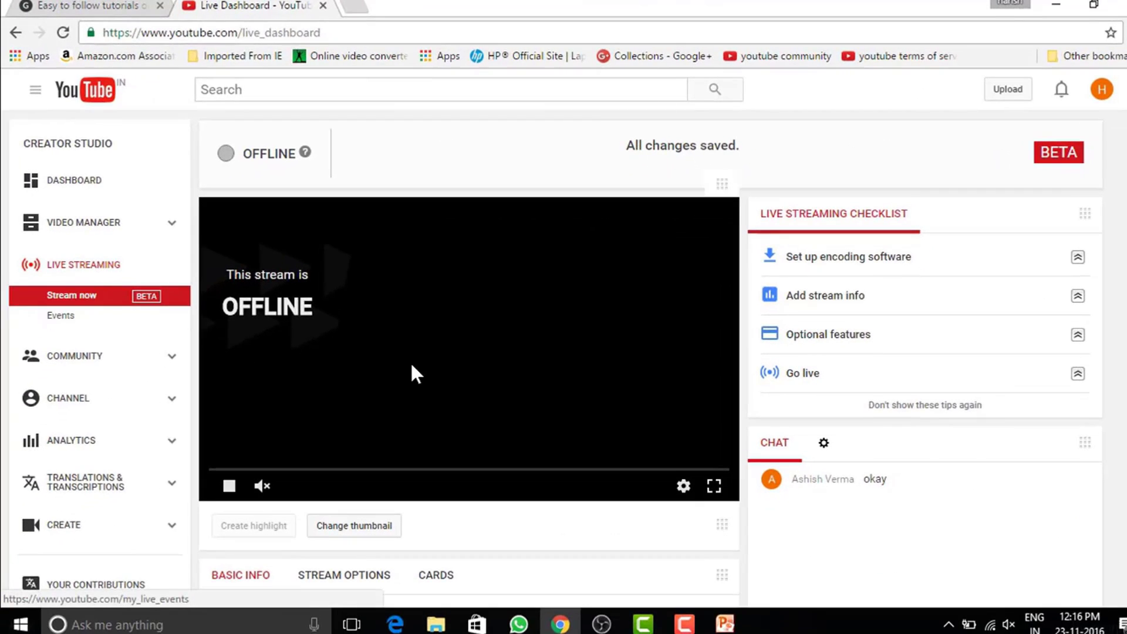
scroll(412, 365, "down", 10)
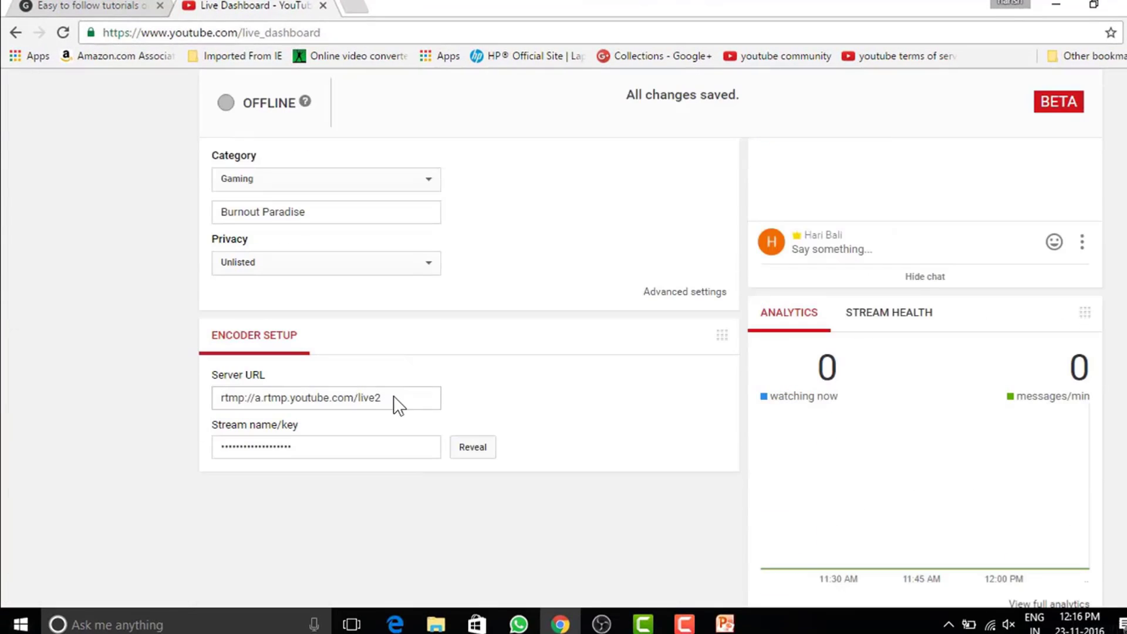
left_click(394, 397)
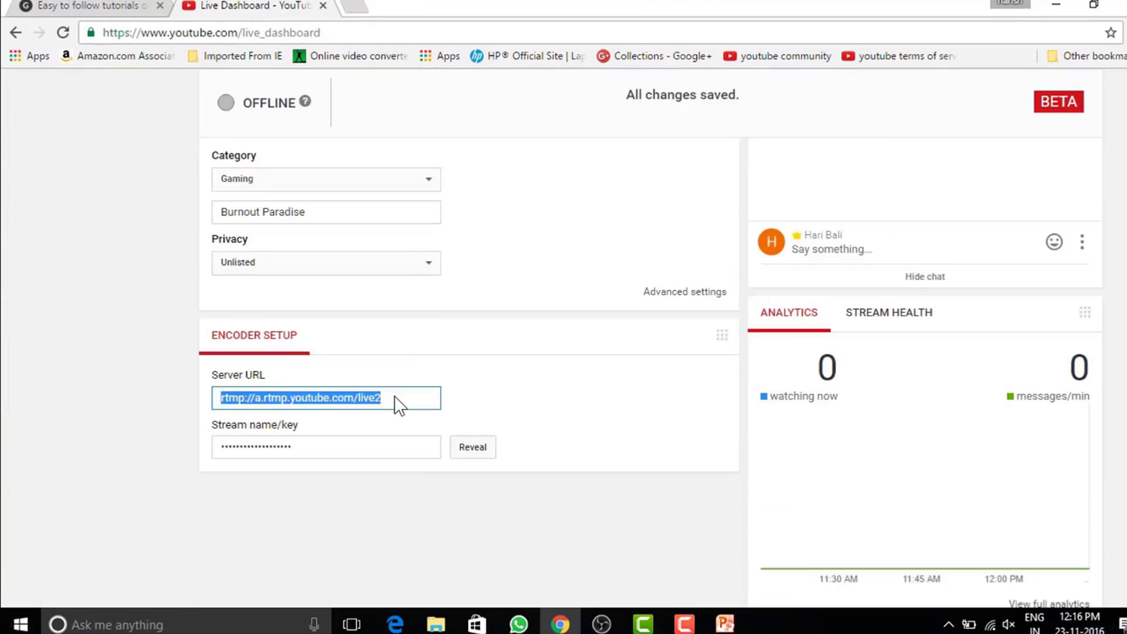
left_click(601, 626)
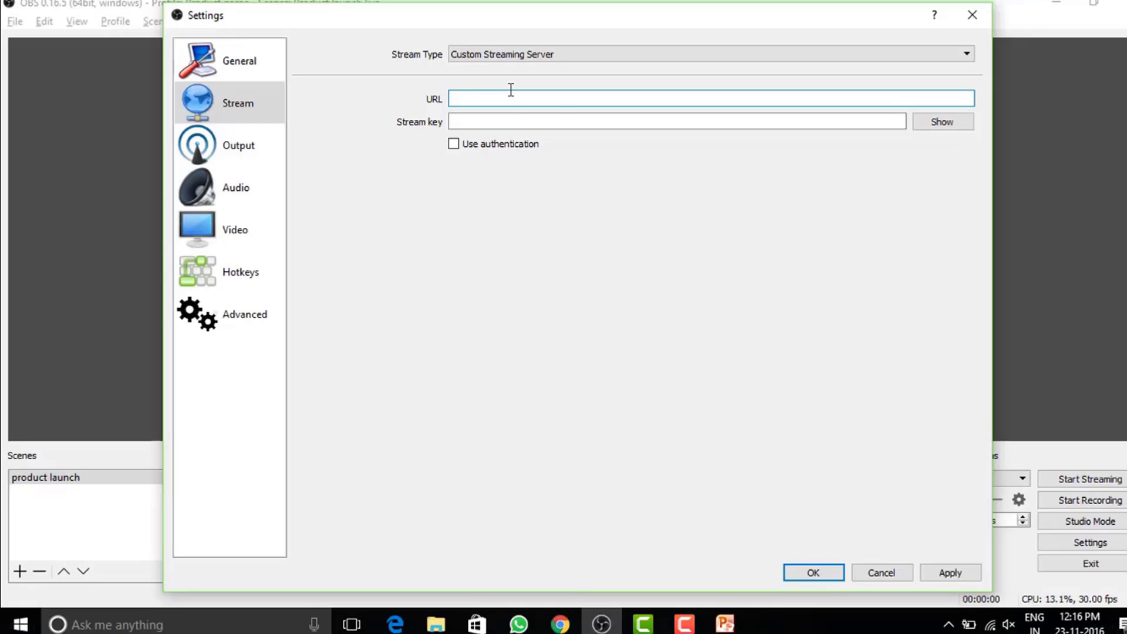
left_click(492, 119)
key("ctrl+v")
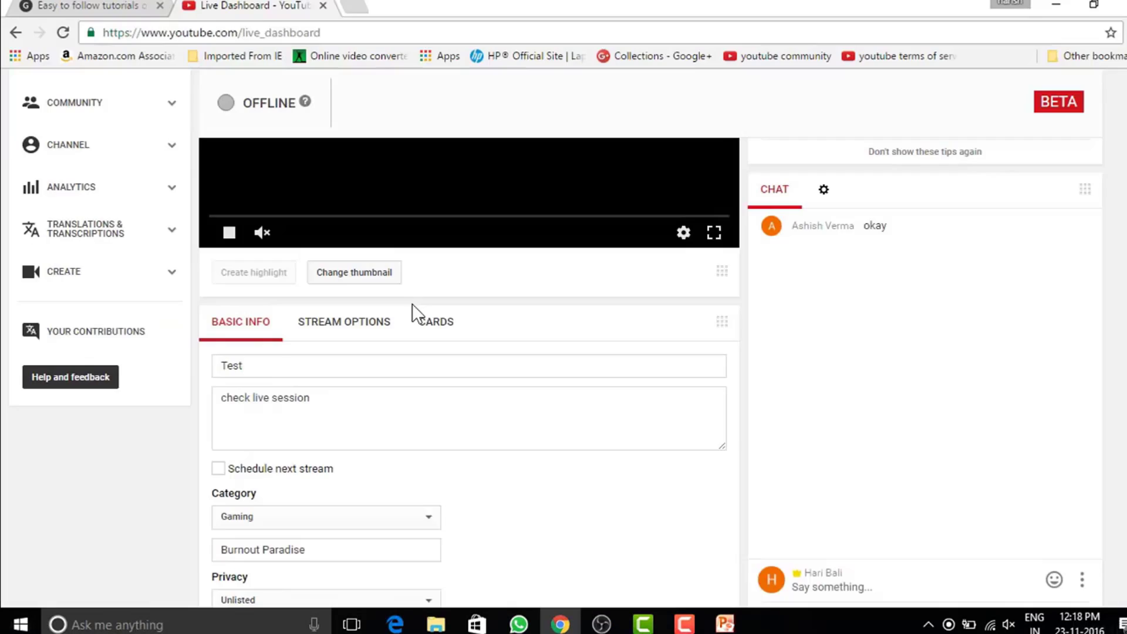
scroll(412, 310, "down", 3)
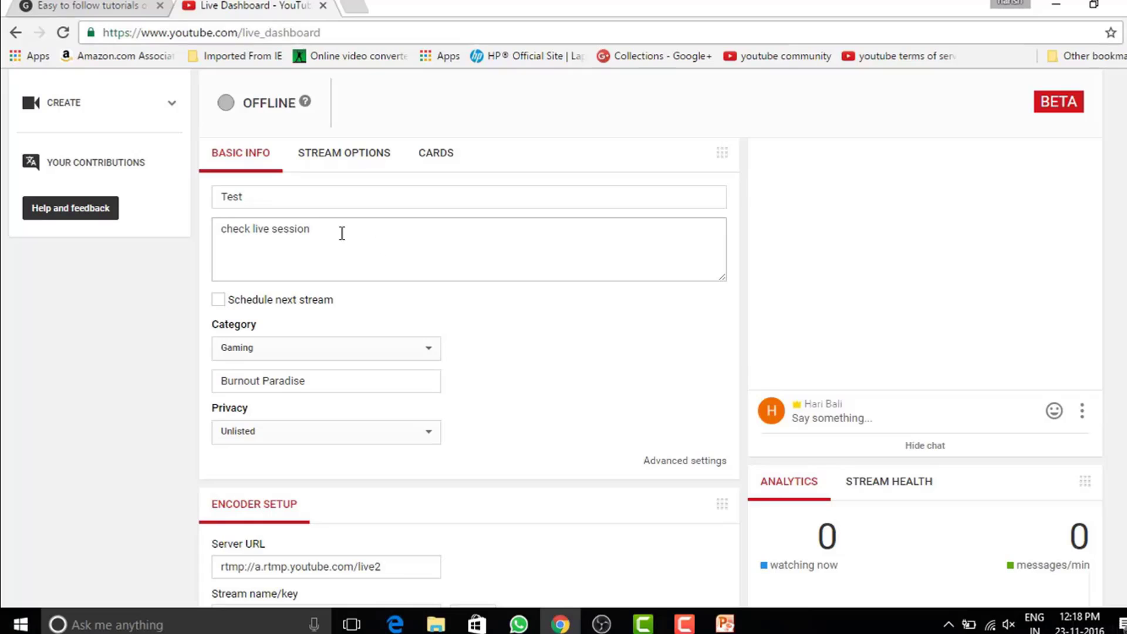
left_click(342, 205)
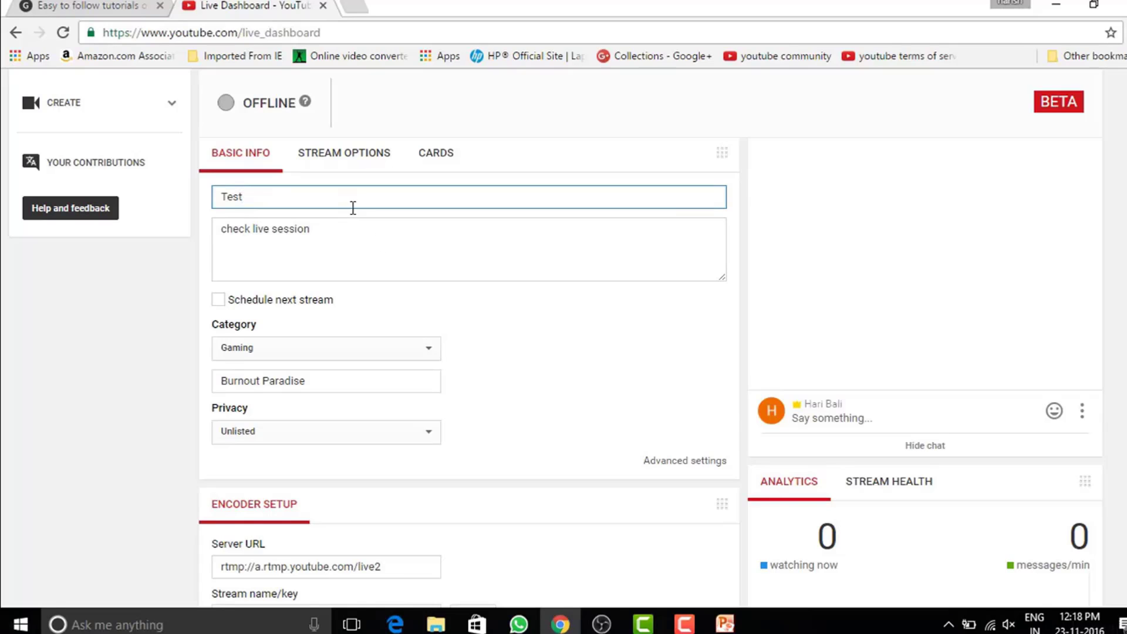
left_click(283, 250)
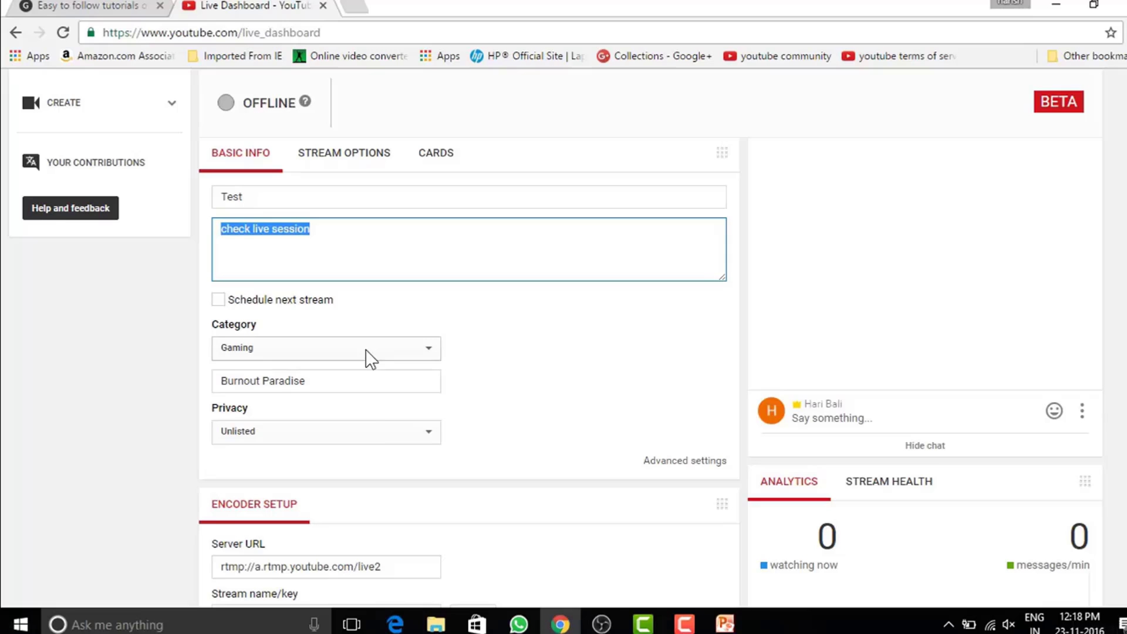
left_click(559, 428)
scroll(559, 429, "down", 3)
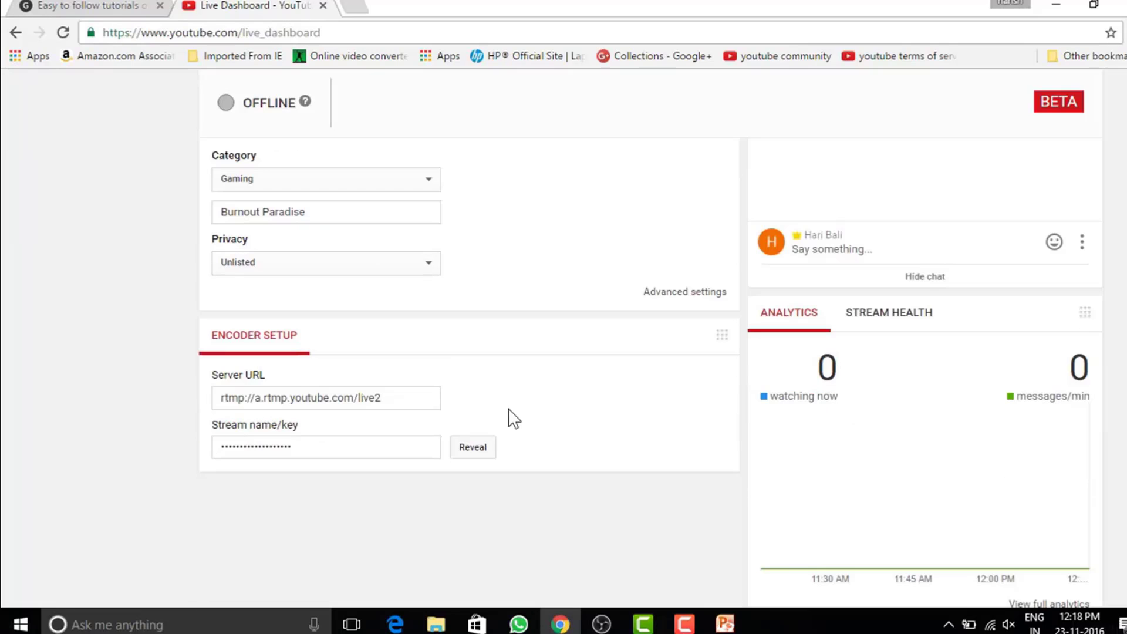
Verify the stream key is filled in and keep Output Mode on Simple.
left_click(602, 625)
left_click(608, 118)
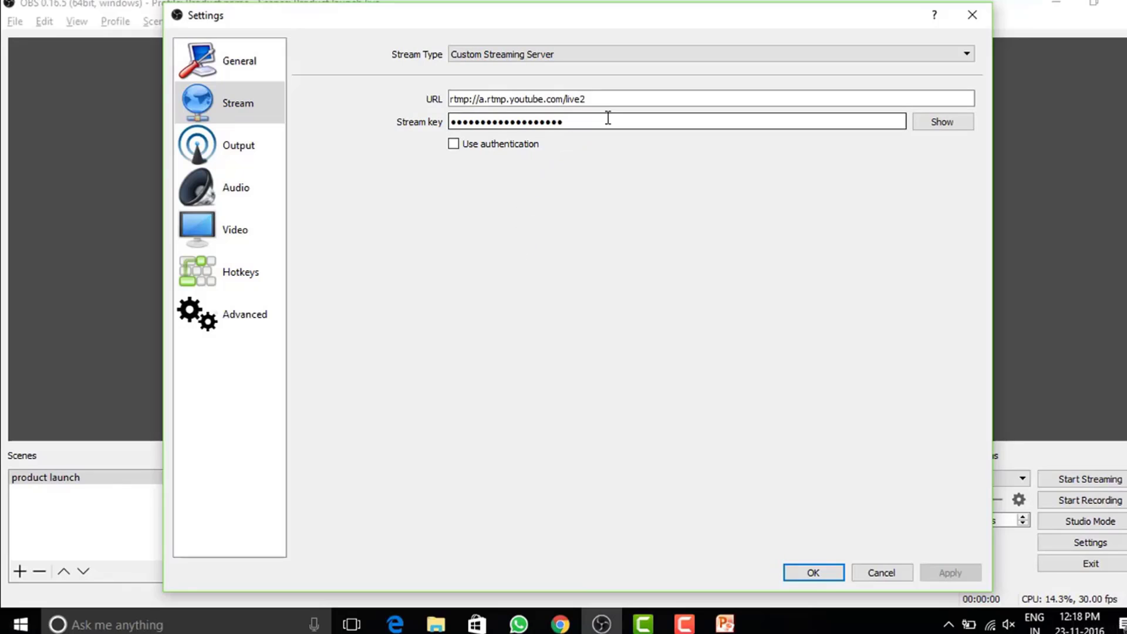
left_click(226, 155)
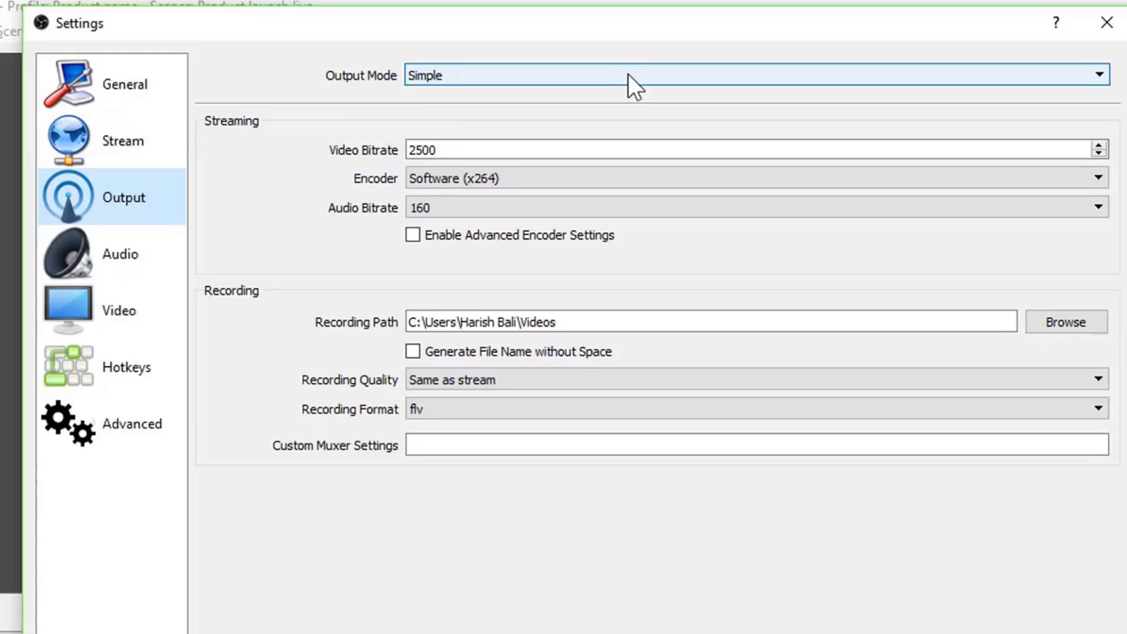
left_click(629, 74)
left_click(625, 93)
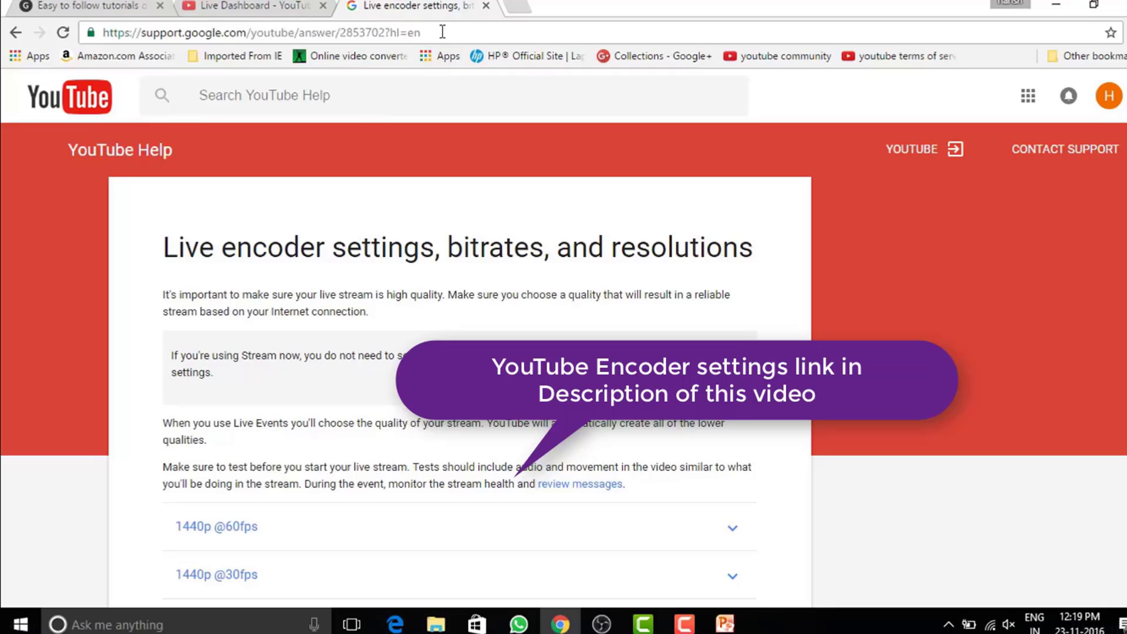
Look over the YouTube Help bitrate article, selecting its address and a heading.
left_click(443, 32)
scroll(447, 249, "down", 3)
scroll(448, 248, "up", 3)
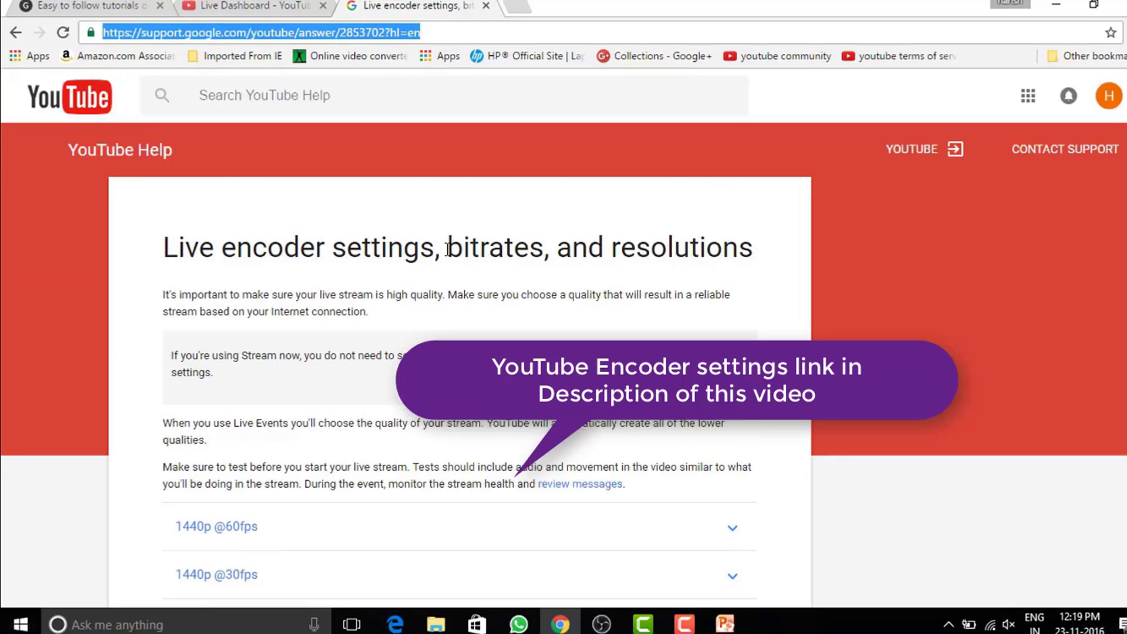
scroll(448, 249, "down", 1)
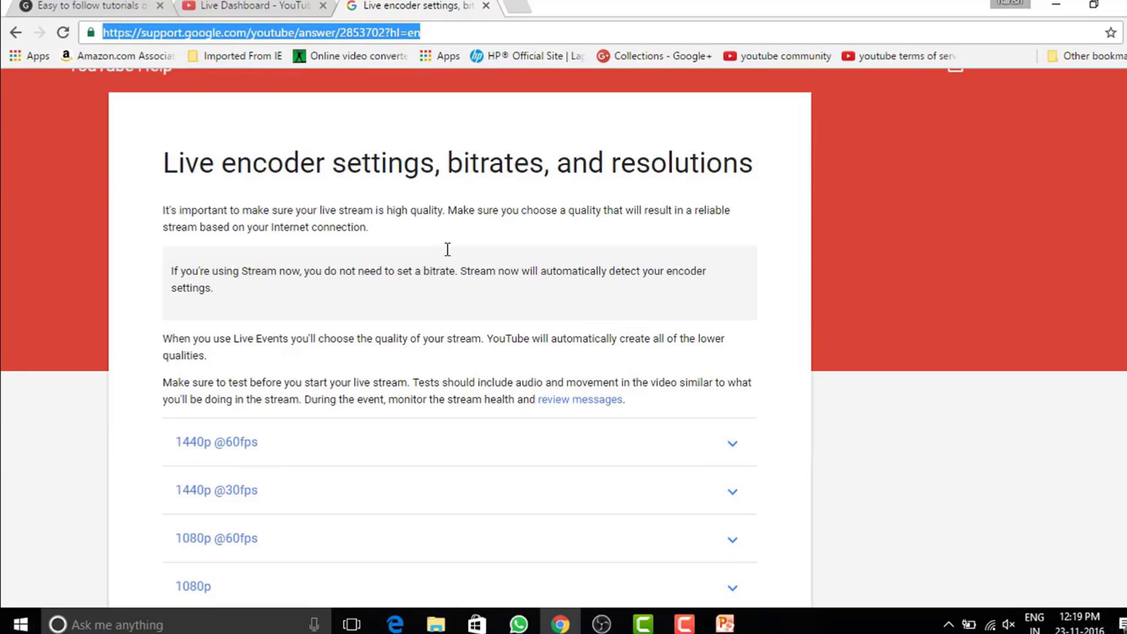
left_click_drag(590, 165, 204, 169)
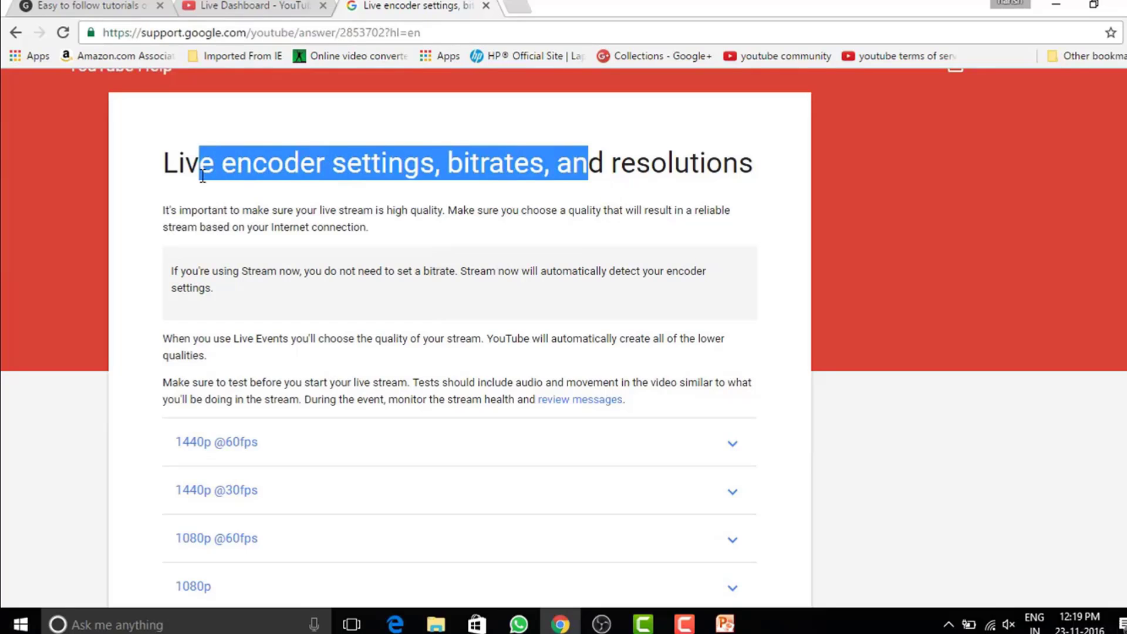
left_click(293, 228)
scroll(362, 296, "down", 2)
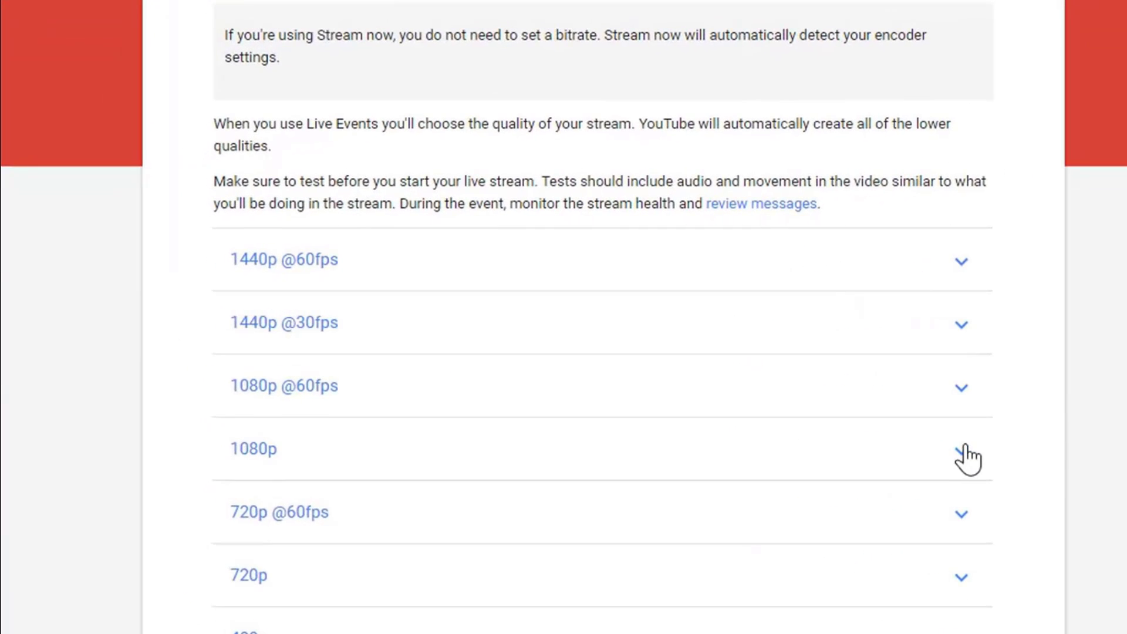
Expand the 1080p recommendations and highlight the 3,000 - 6,000 Kbps bitrate range.
left_click(966, 452)
scroll(855, 478, "down", 3)
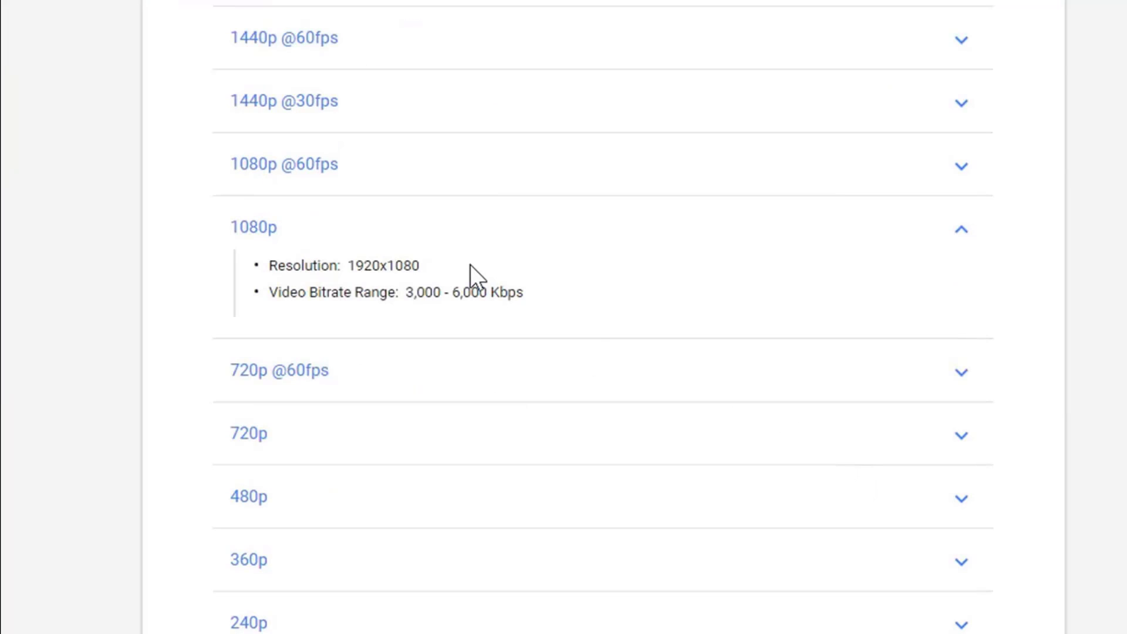
left_click_drag(526, 292, 253, 298)
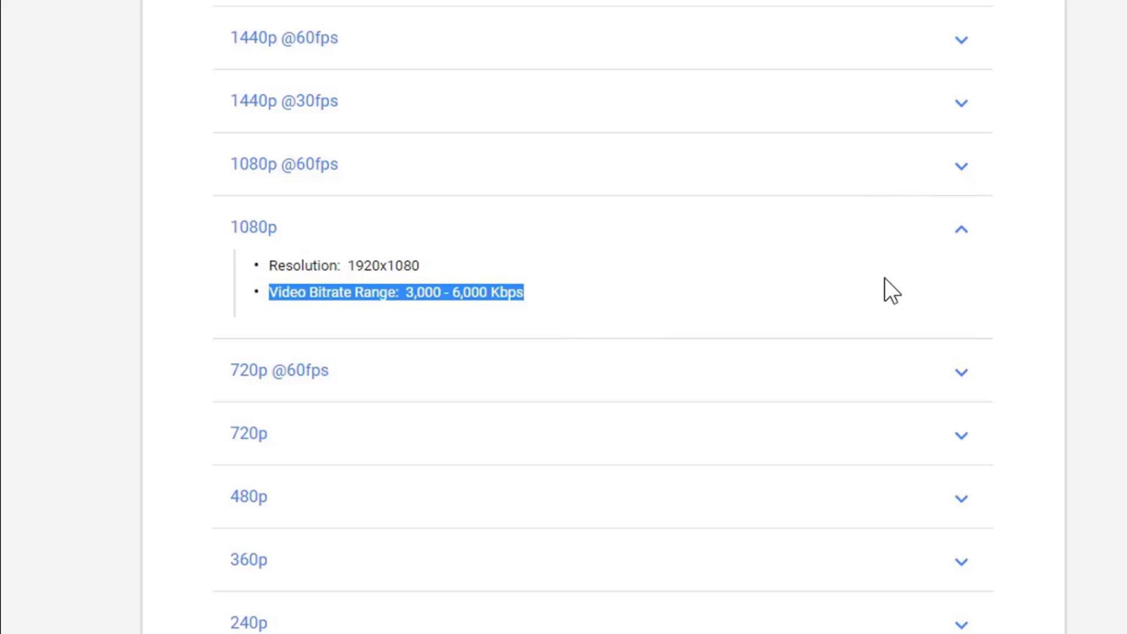
left_click(958, 167)
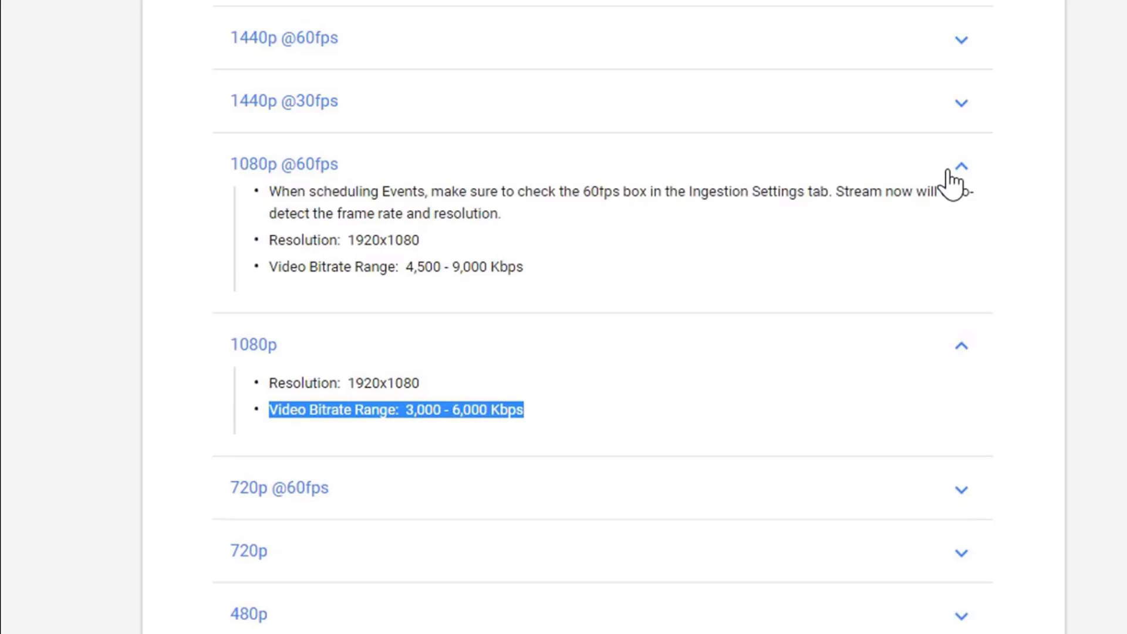
left_click_drag(568, 249, 295, 253)
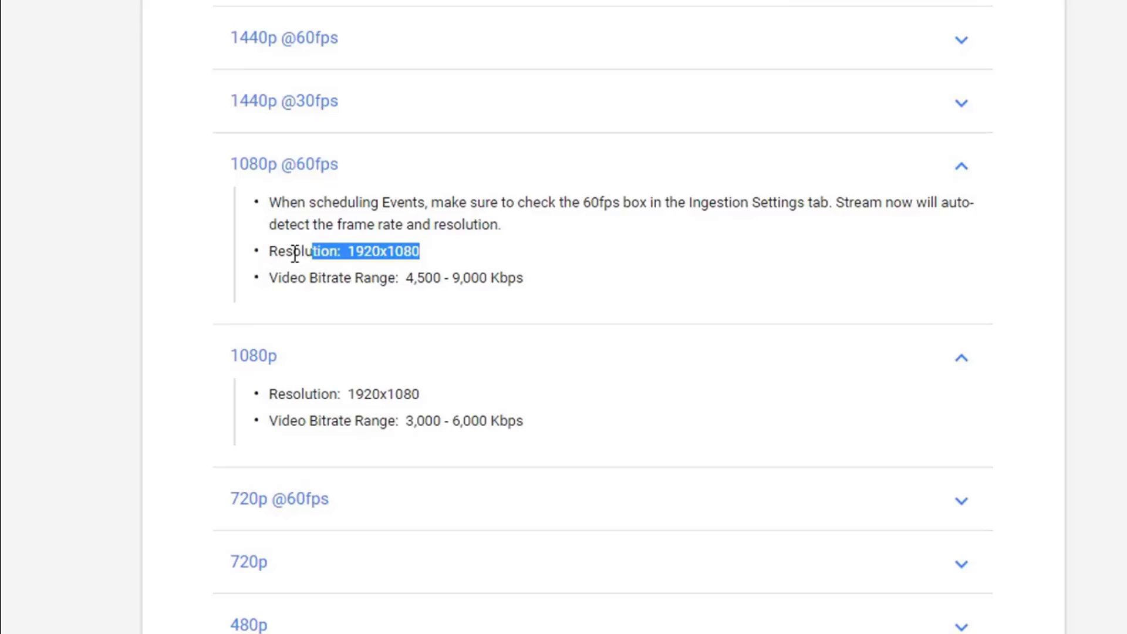
left_click_drag(533, 277, 281, 284)
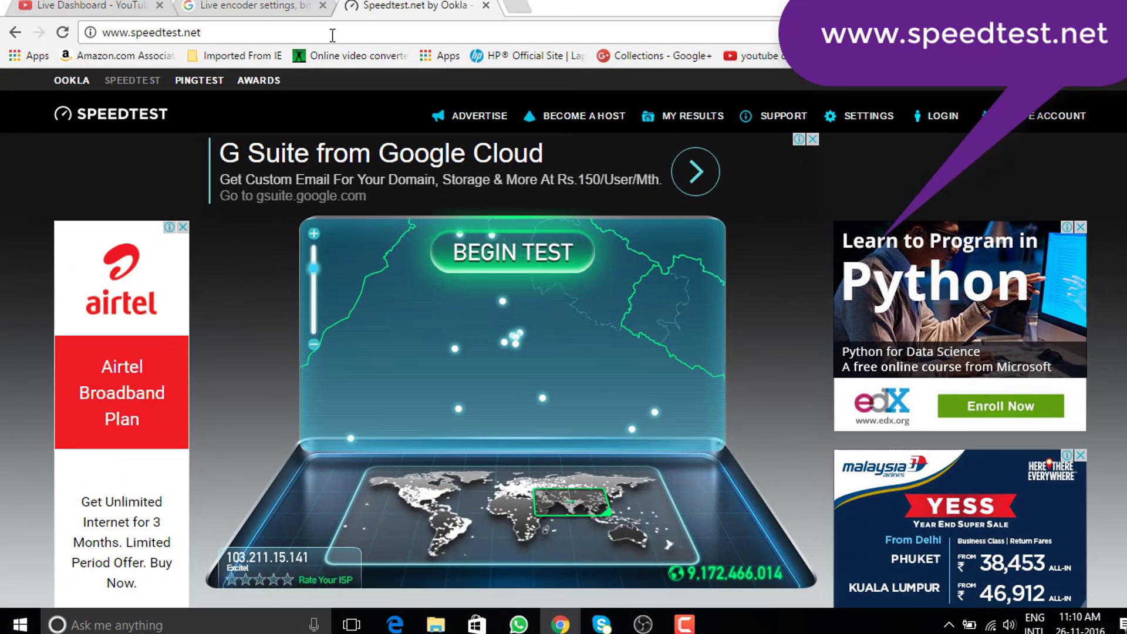
left_click_drag(250, 37, 119, 28)
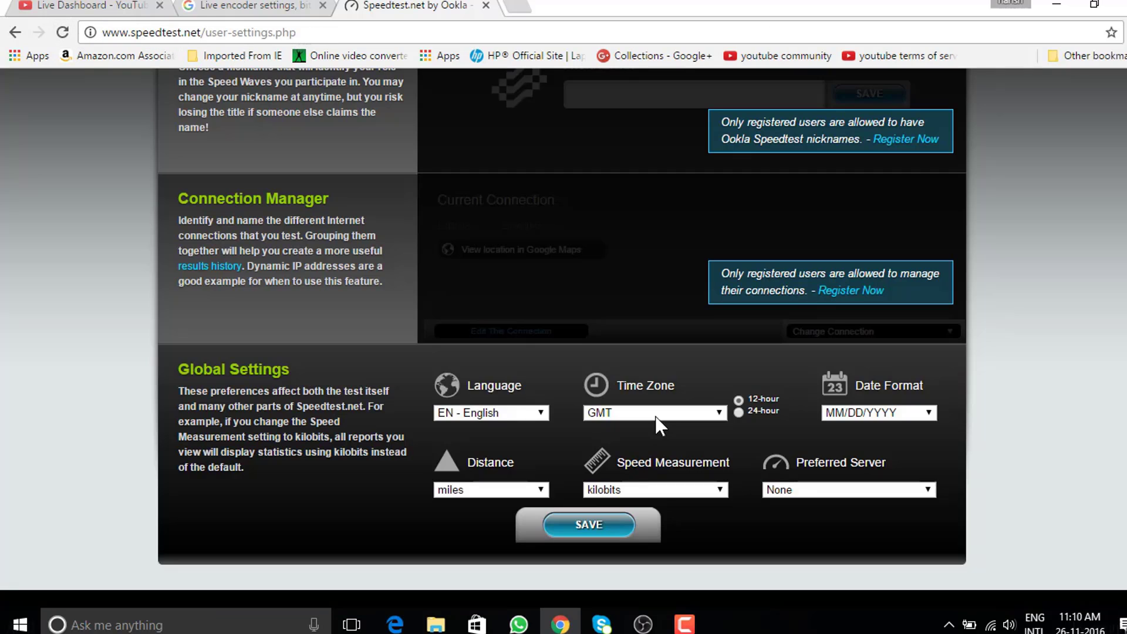
scroll(655, 417, "up", 3)
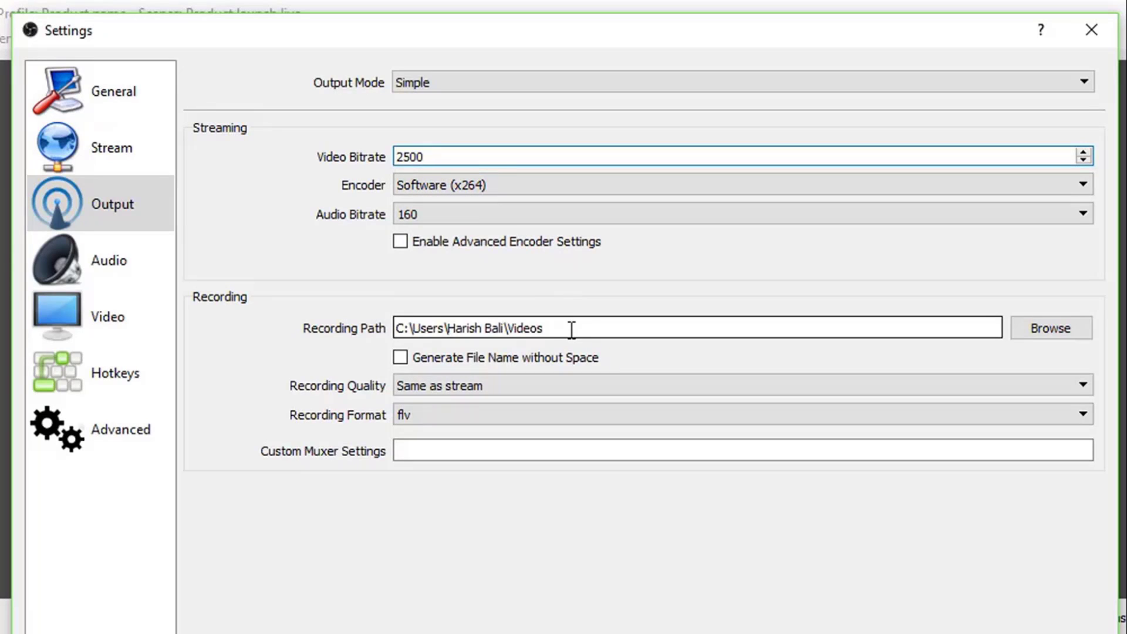
Choose mp4 recordings and Advanced output mode, and give the x264 encoder a 2-second keyframe interval.
left_click(553, 411)
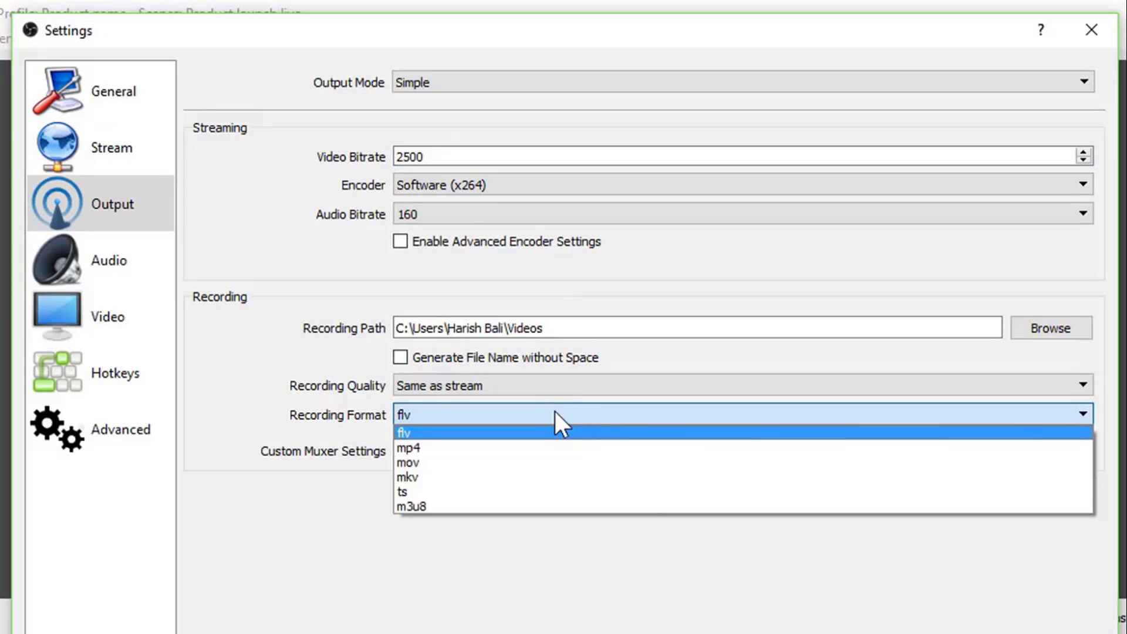
left_click(551, 448)
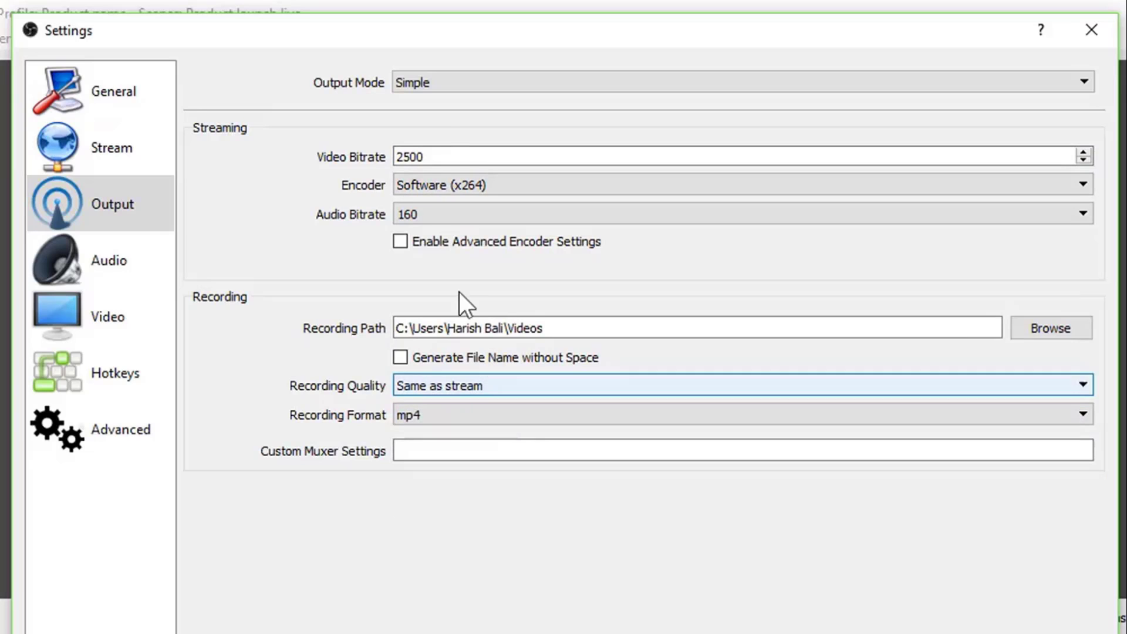
left_click(541, 83)
left_click(537, 109)
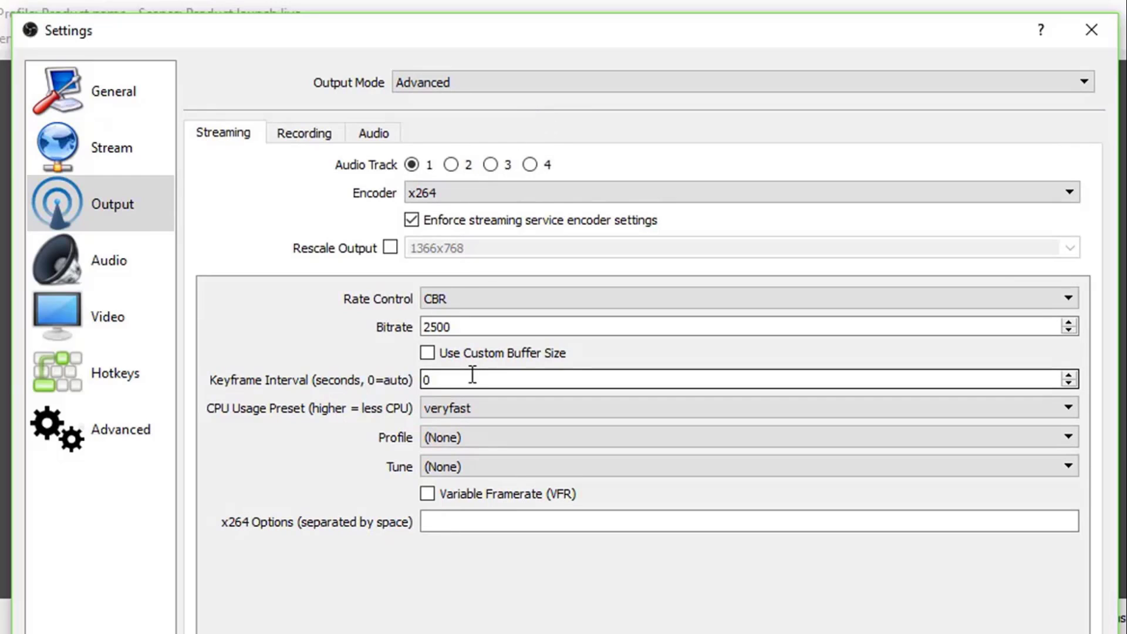
double_click(464, 325)
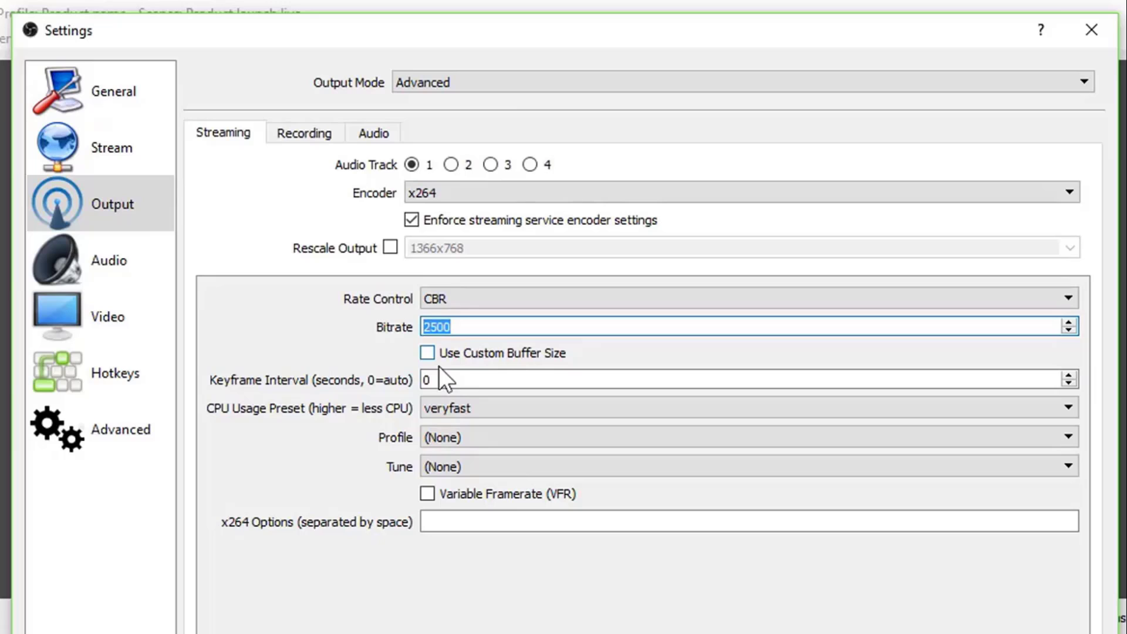
double_click(444, 379)
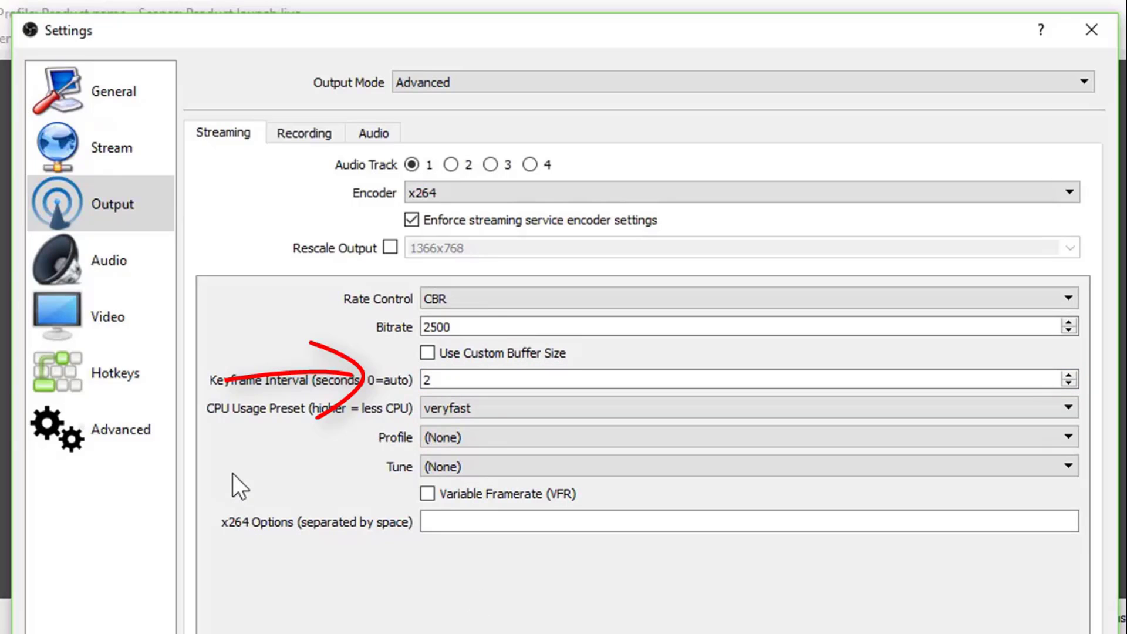
Set Desktop Audio to Default and Mic/Auxiliary Audio to the Yeti Stereo Microphone.
left_click(90, 272)
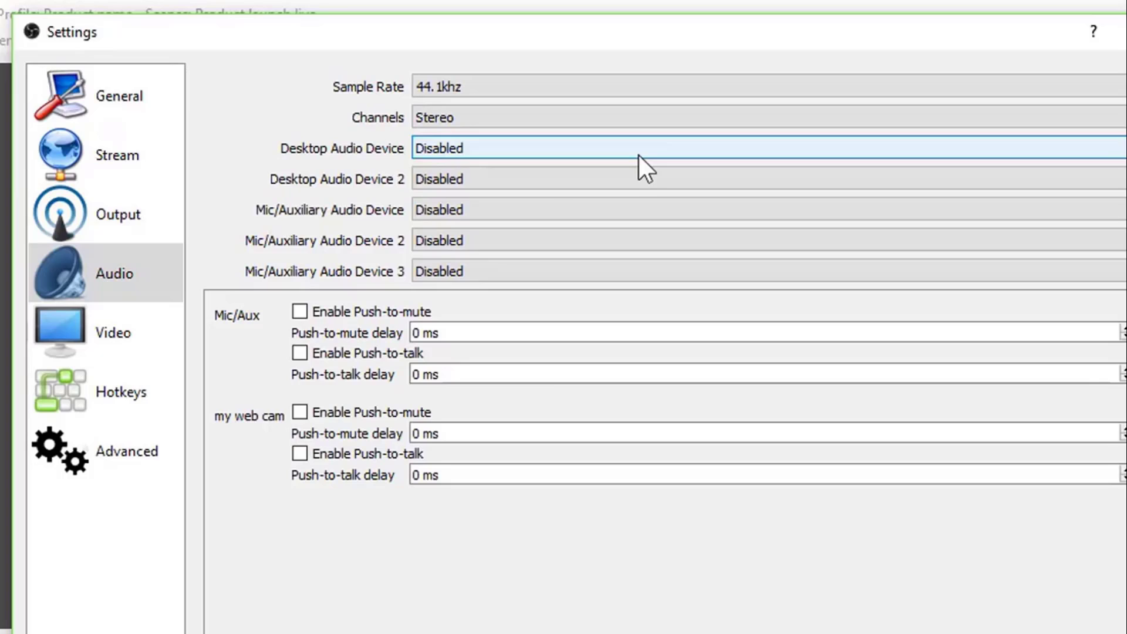
left_click(639, 152)
left_click(636, 183)
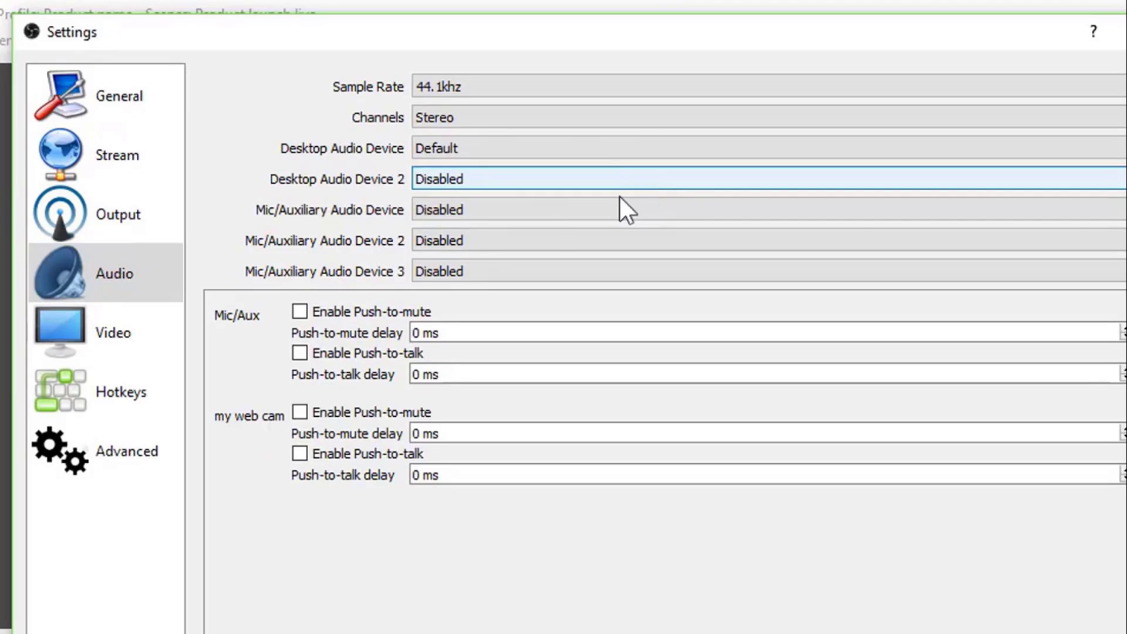
left_click(565, 203)
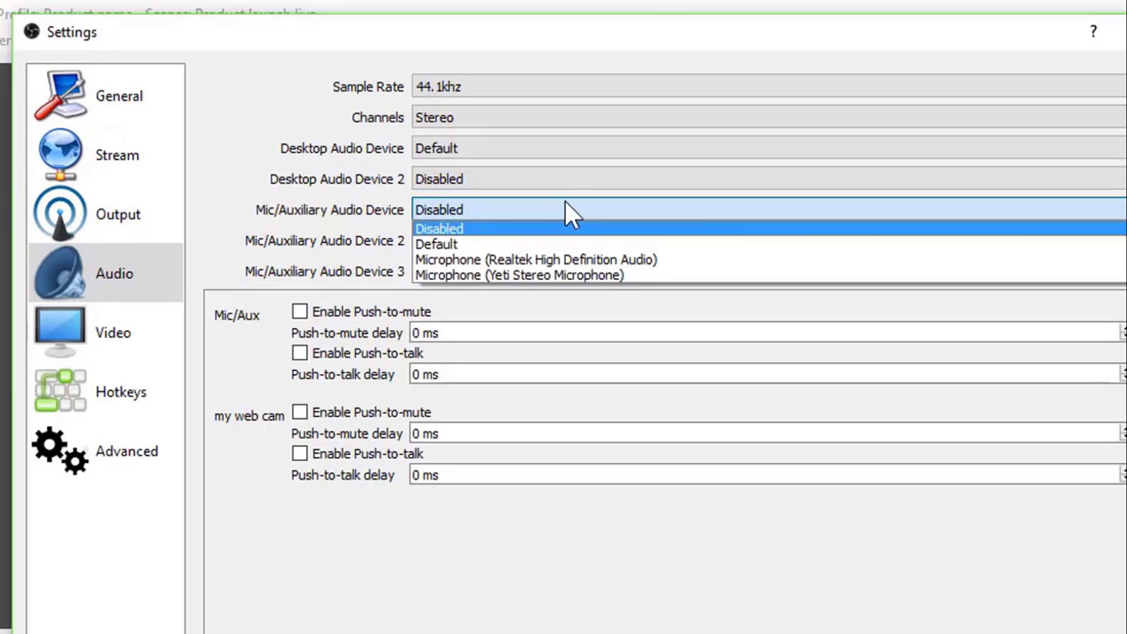
left_click(635, 274)
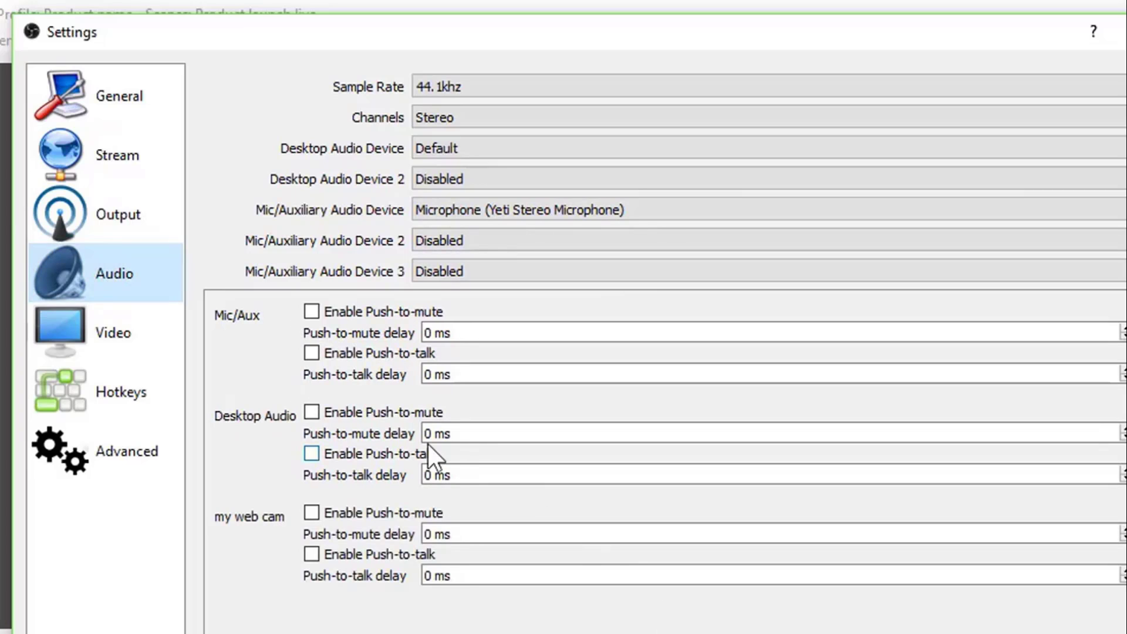
Keep the 1366x768 base canvas, enter a 1280X720 output resolution, and keep 30 FPS.
left_click(86, 350)
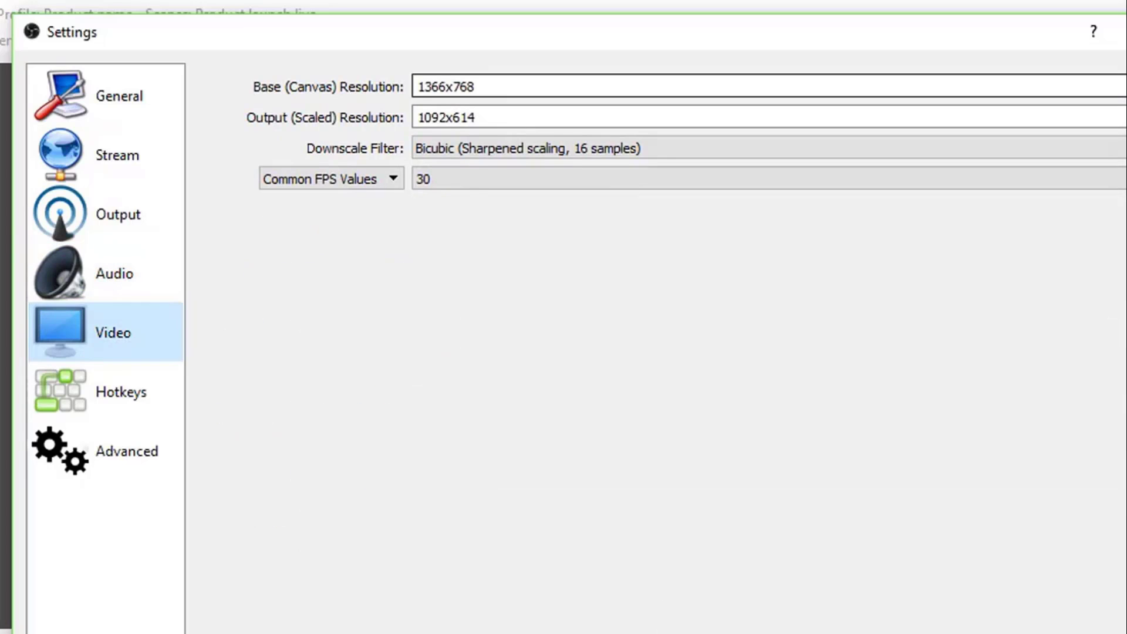
left_click(1119, 86)
left_click(1083, 89)
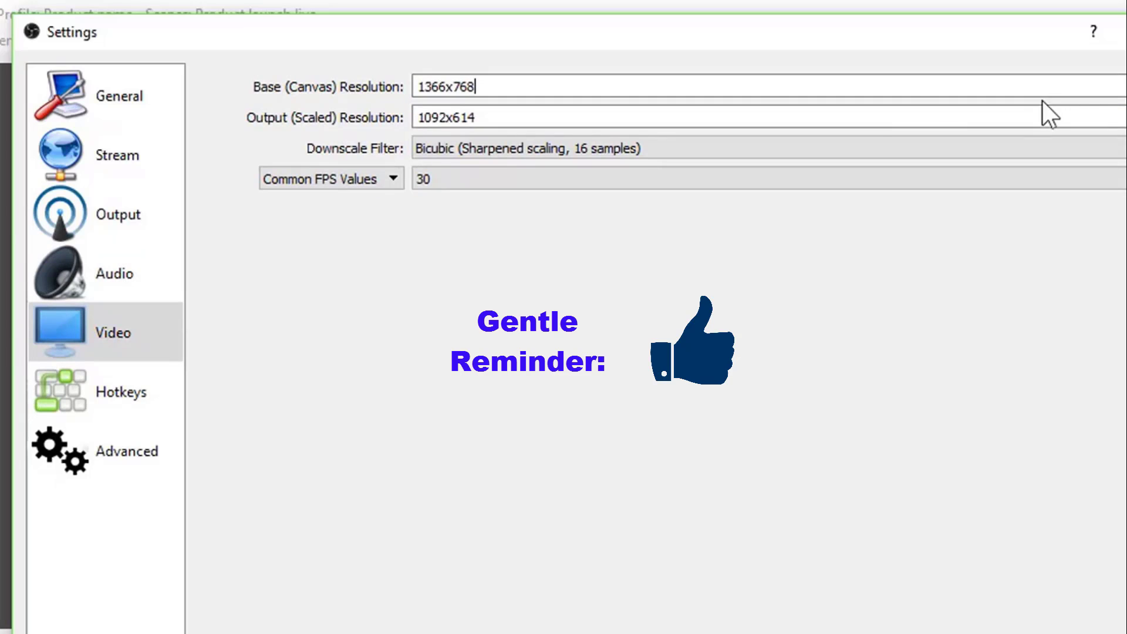
left_click(480, 87)
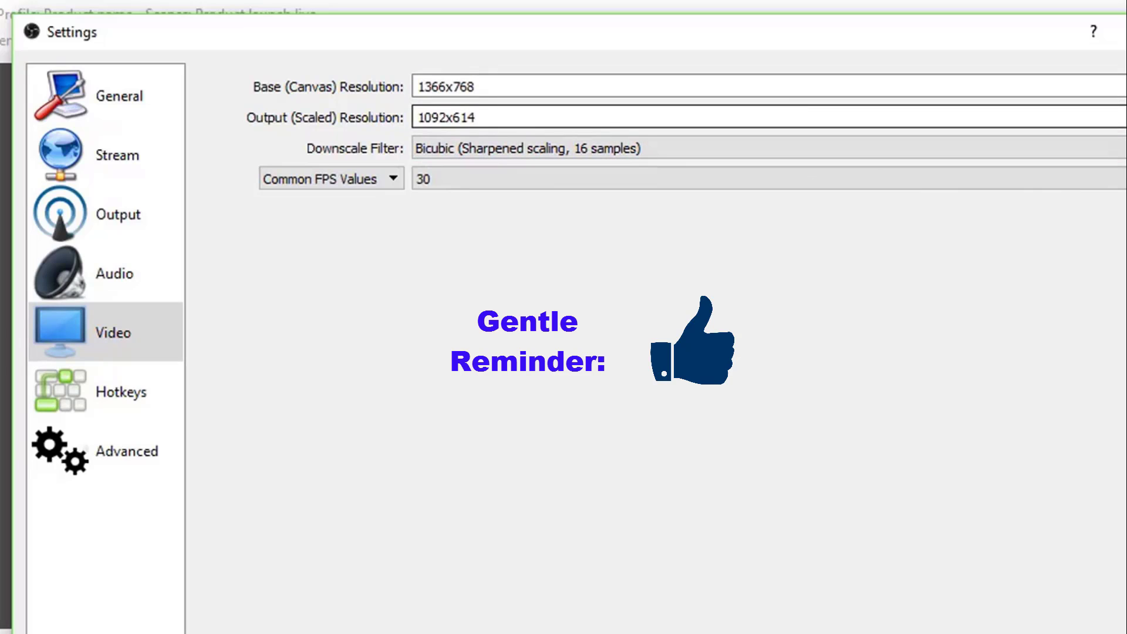
type("1280")
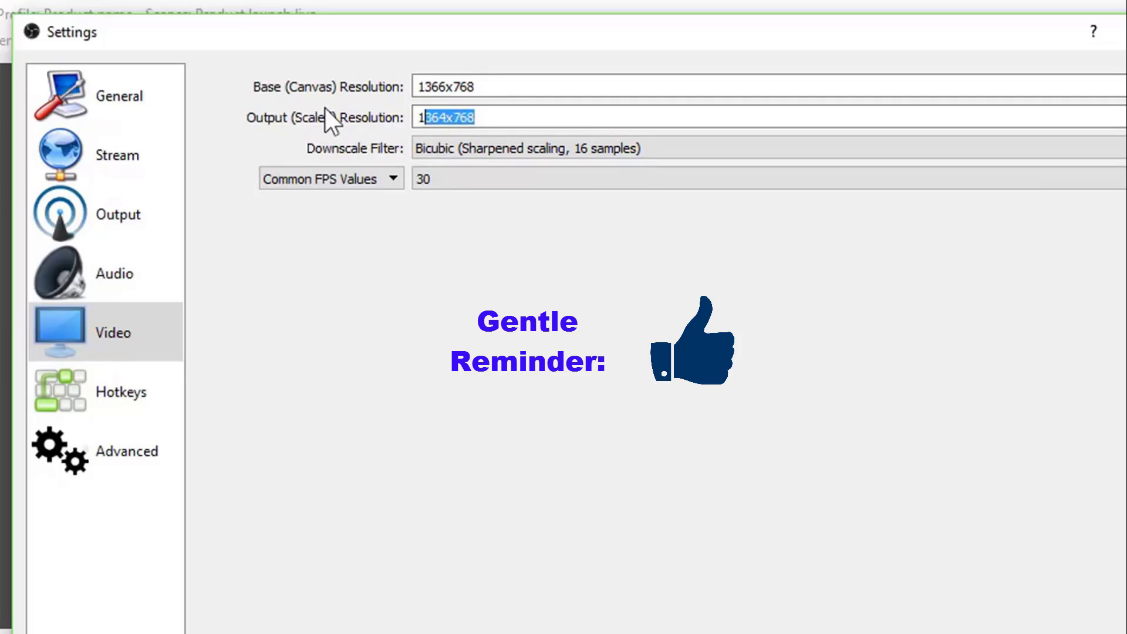
type("X")
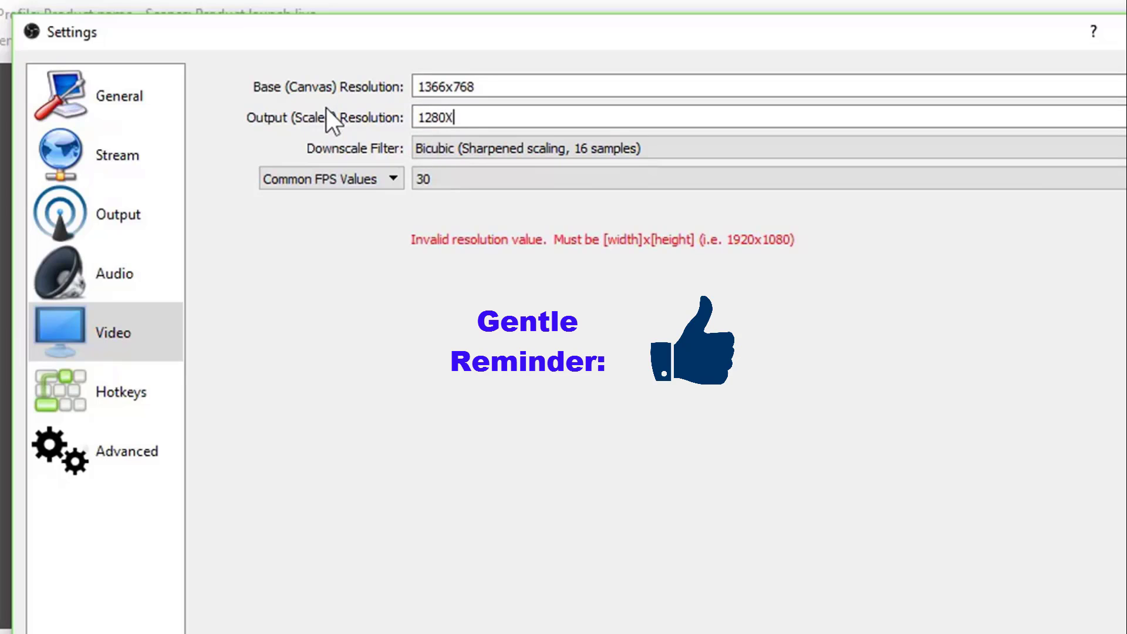
type("720")
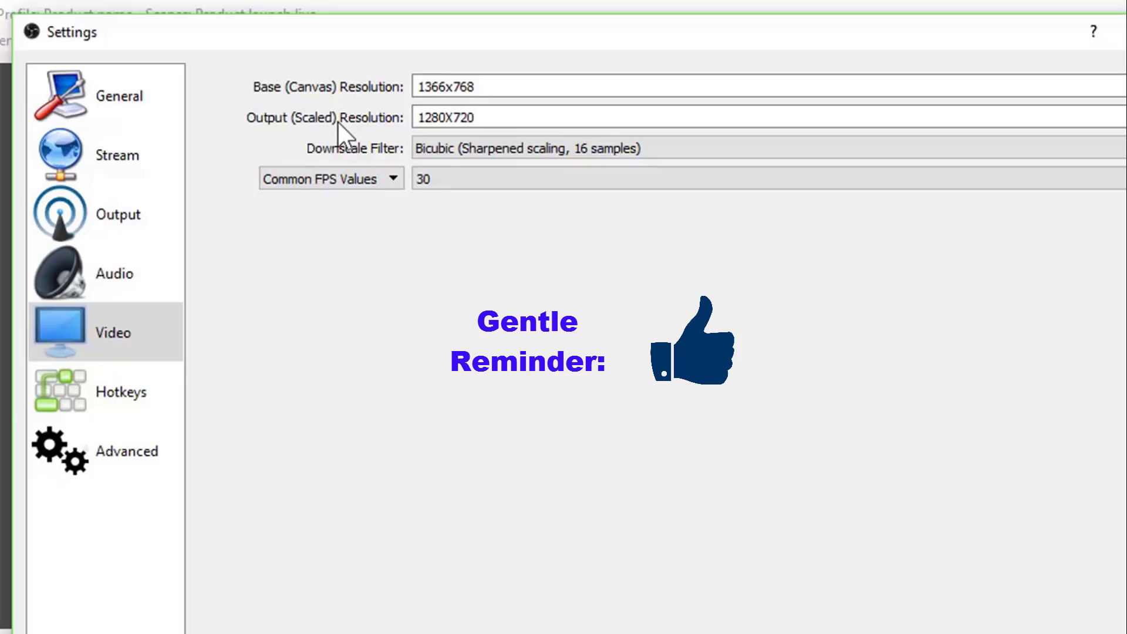
left_click(579, 173)
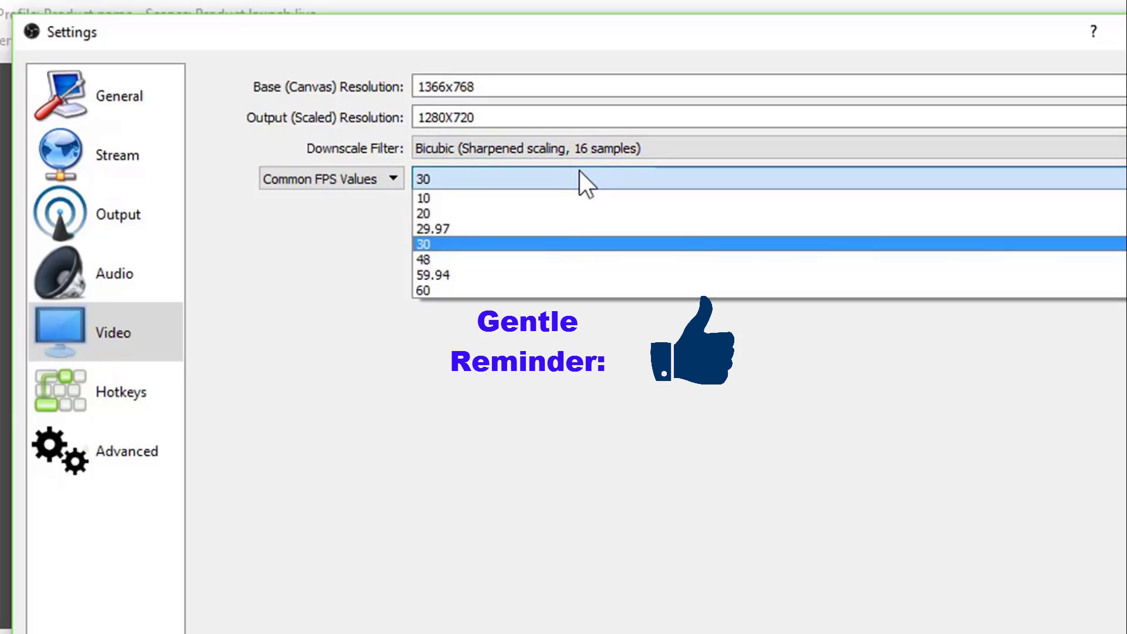
left_click(571, 241)
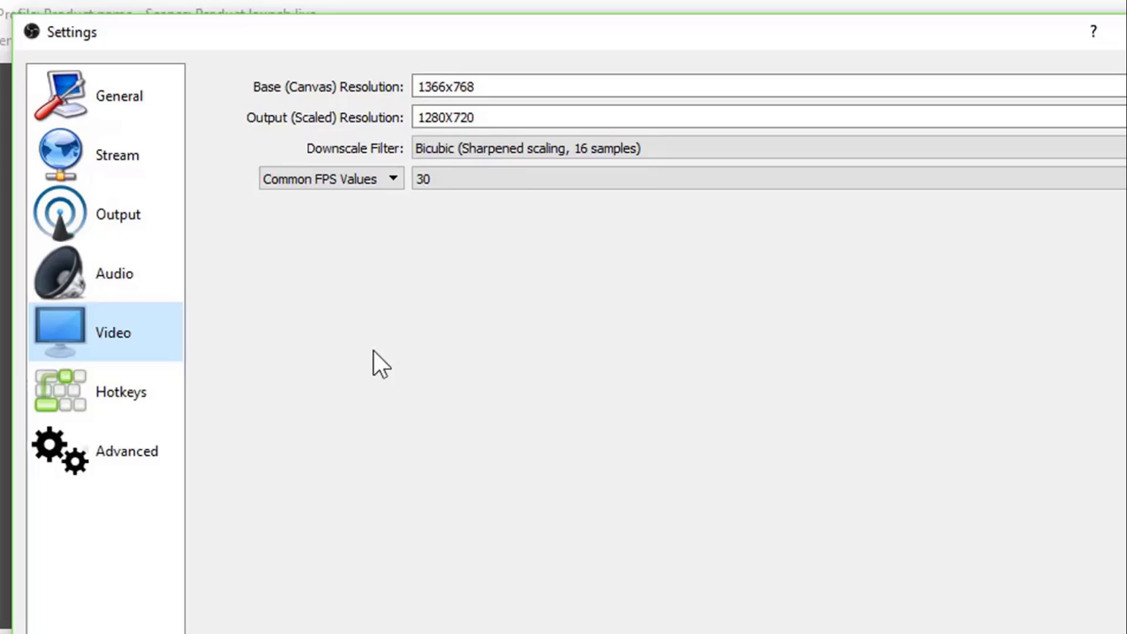
Inspect the Start/Stop Streaming hotkey entries, then move on to the Advanced settings.
left_click(130, 387)
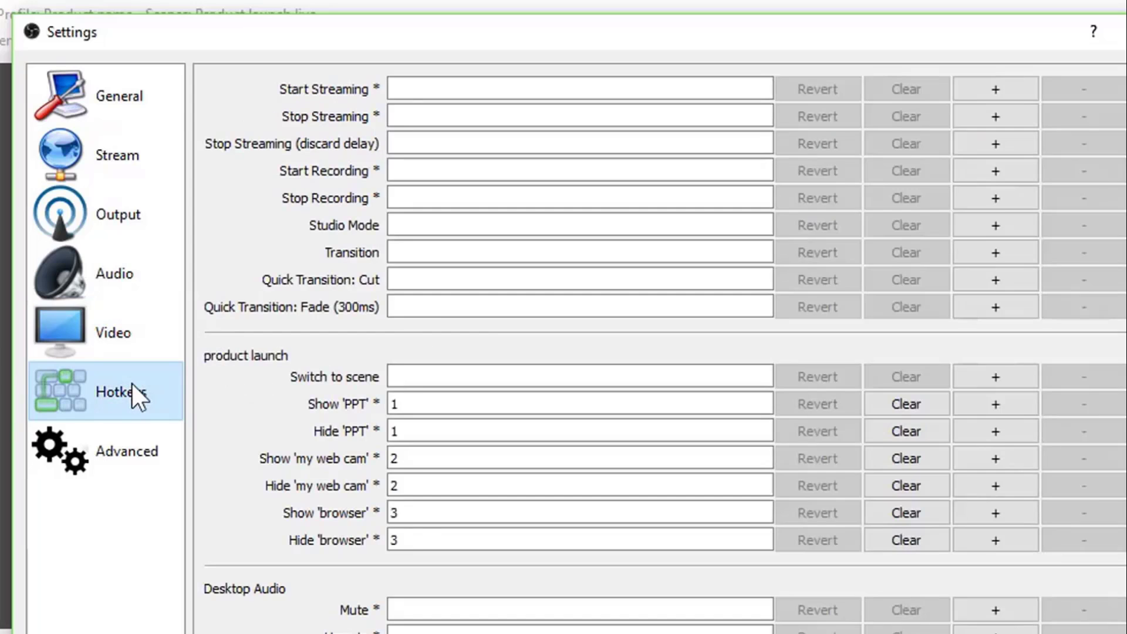
left_click(428, 114)
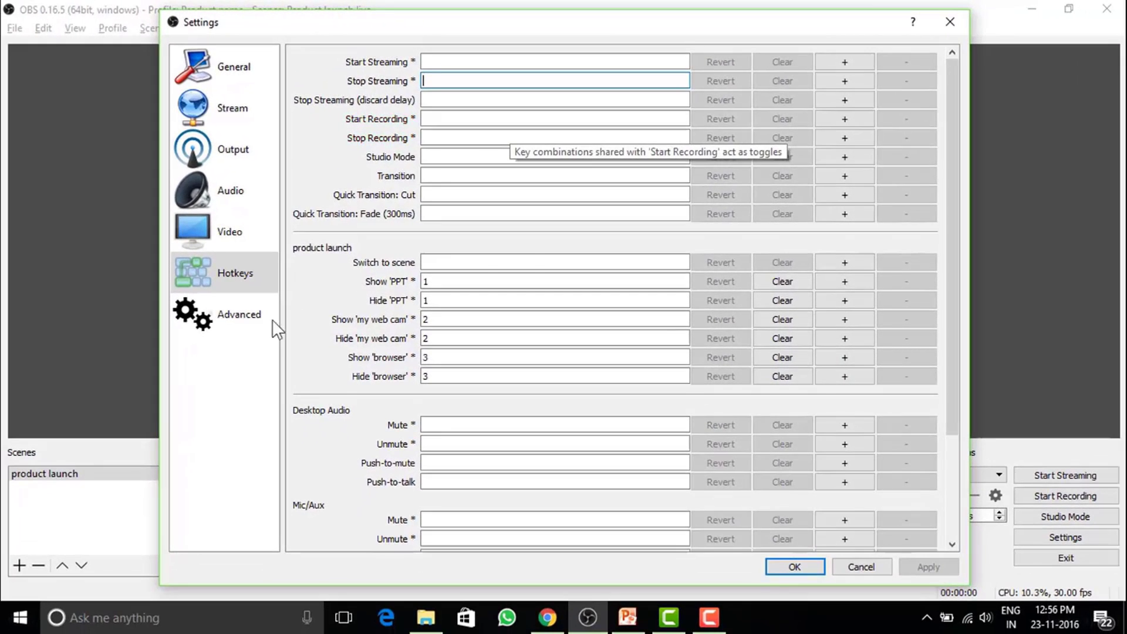
left_click(274, 327)
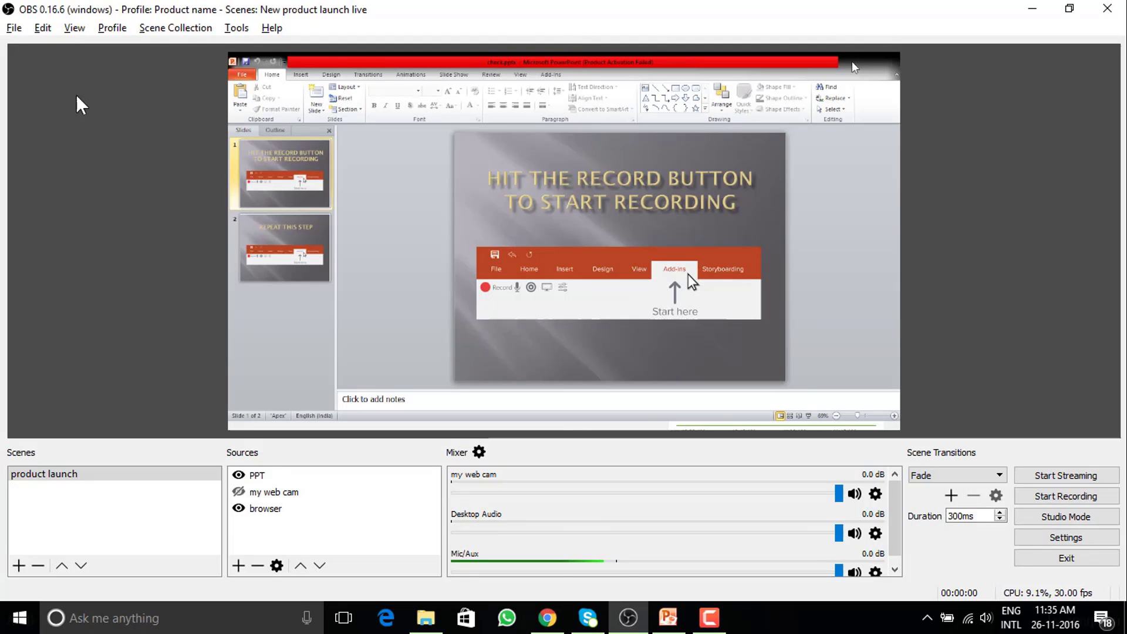
Use File > Show Settings Folder to open the OBS settings folder.
left_click(17, 30)
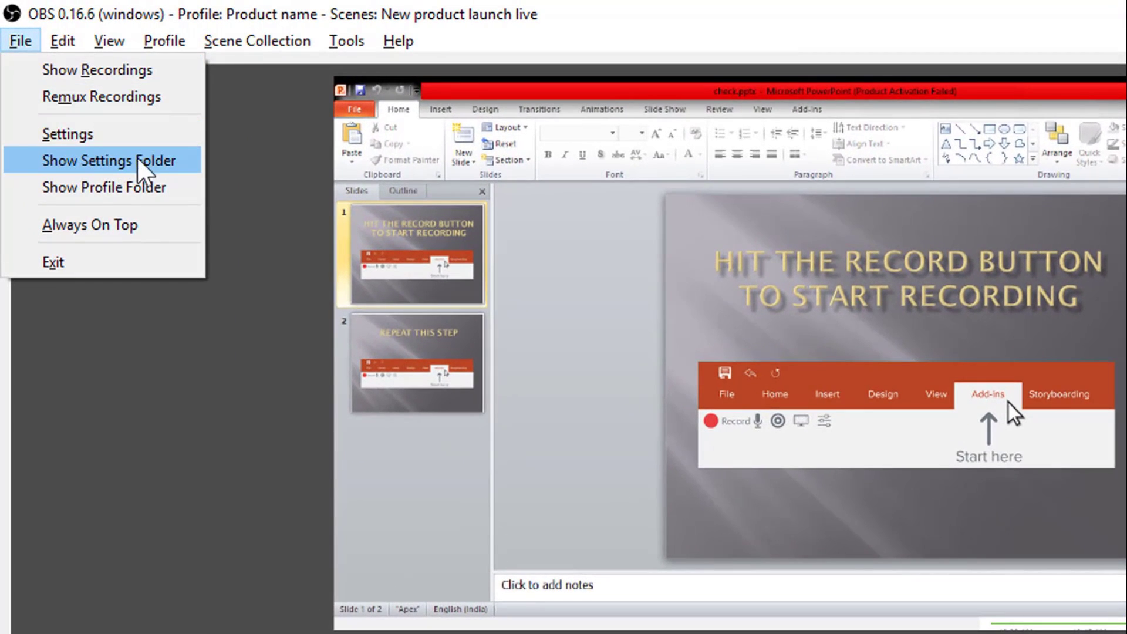
left_click(166, 161)
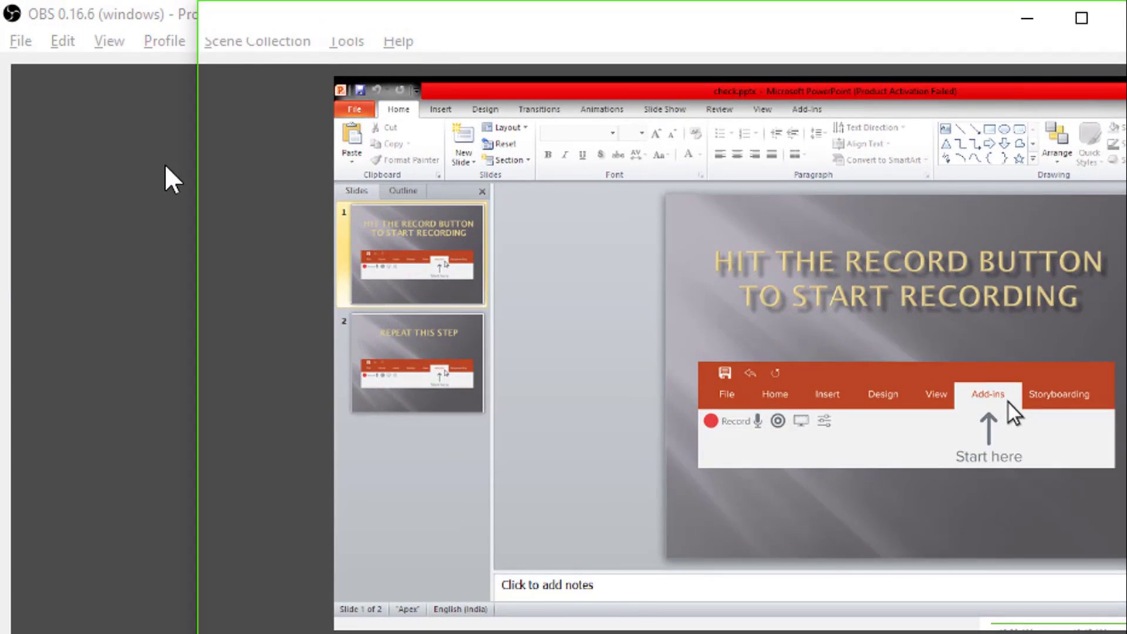